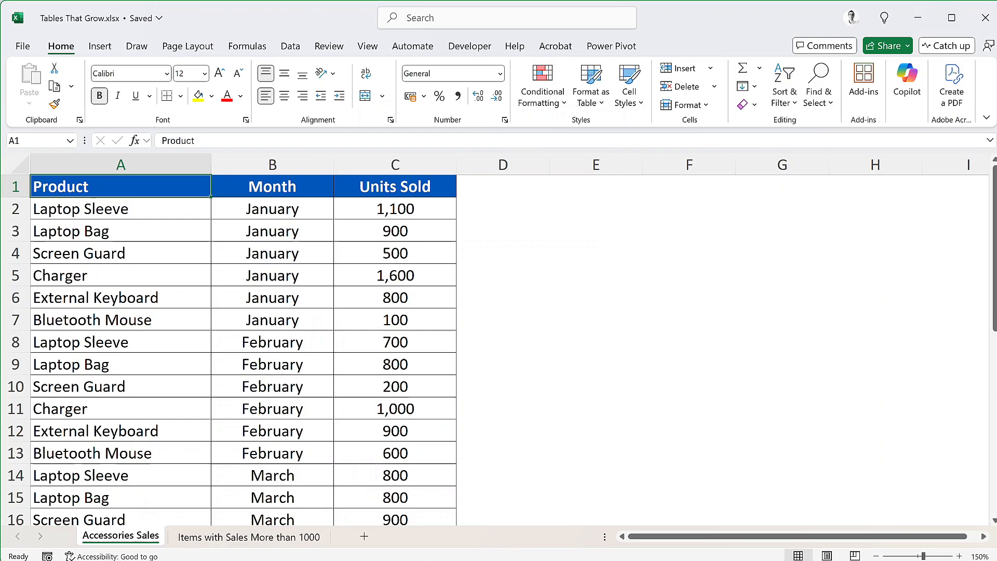
Step: Set the March units sold for Laptop Bag to 1400 on the Accessories Sales sheet
click(308, 538)
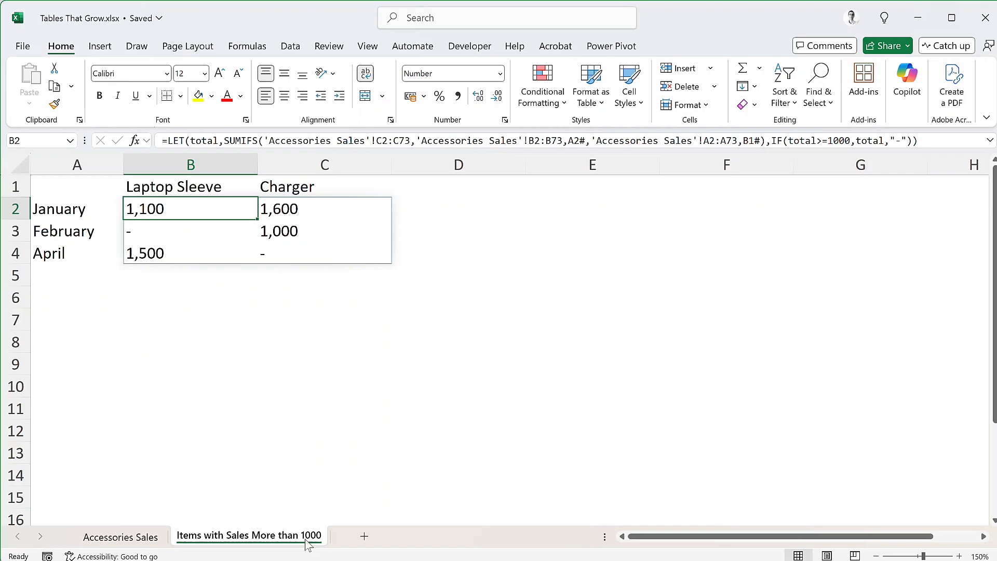
click(148, 538)
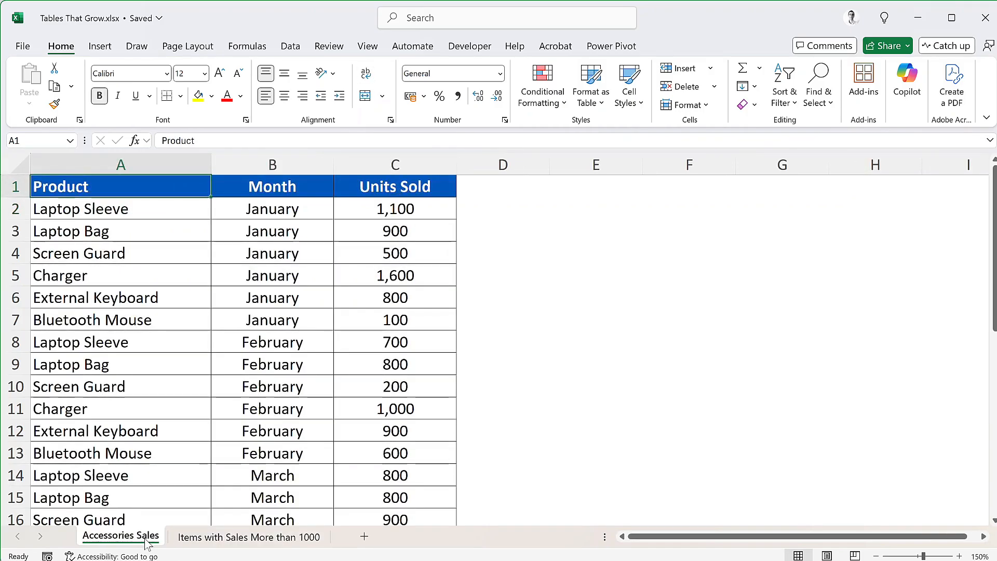
scroll(222, 489, down, 3)
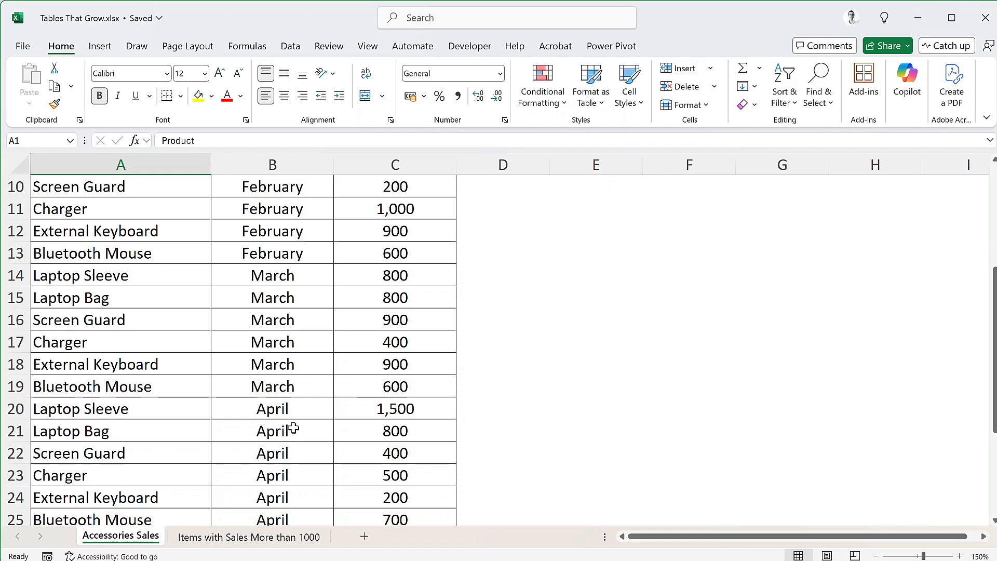
click(423, 300)
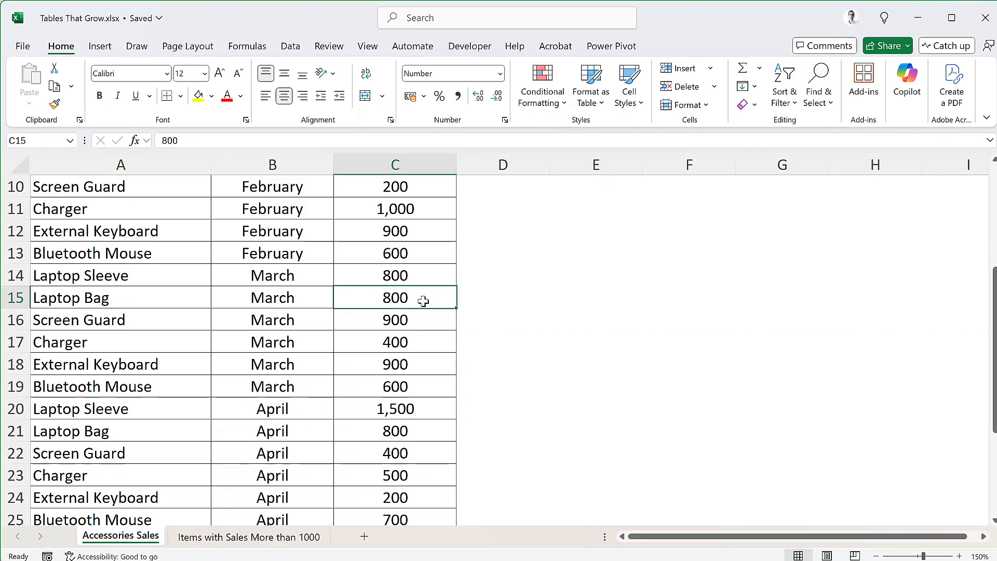
text(1400)
key(Return)
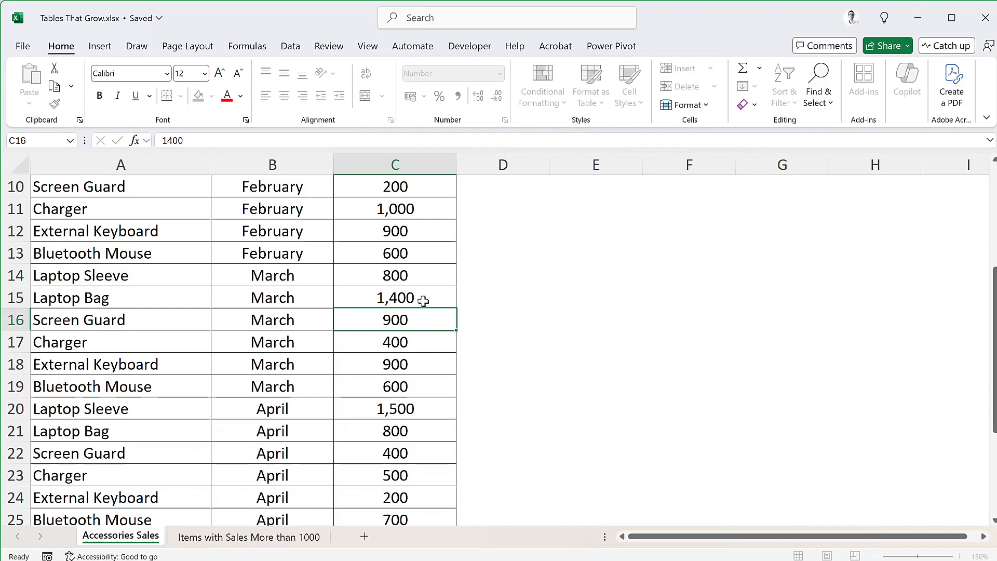
Step: Clear the existing summary table in A1:D7 on the Items with Sales More than 1000 sheet
click(277, 540)
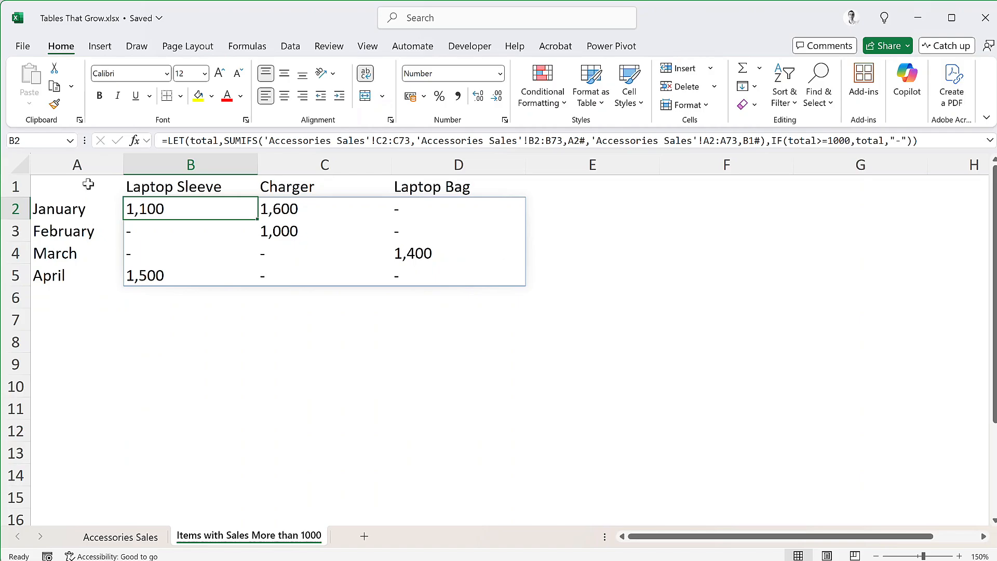
mouse_move(89, 184)
mouse_down()
mouse_move(158, 227)
mouse_move(500, 316)
mouse_up()
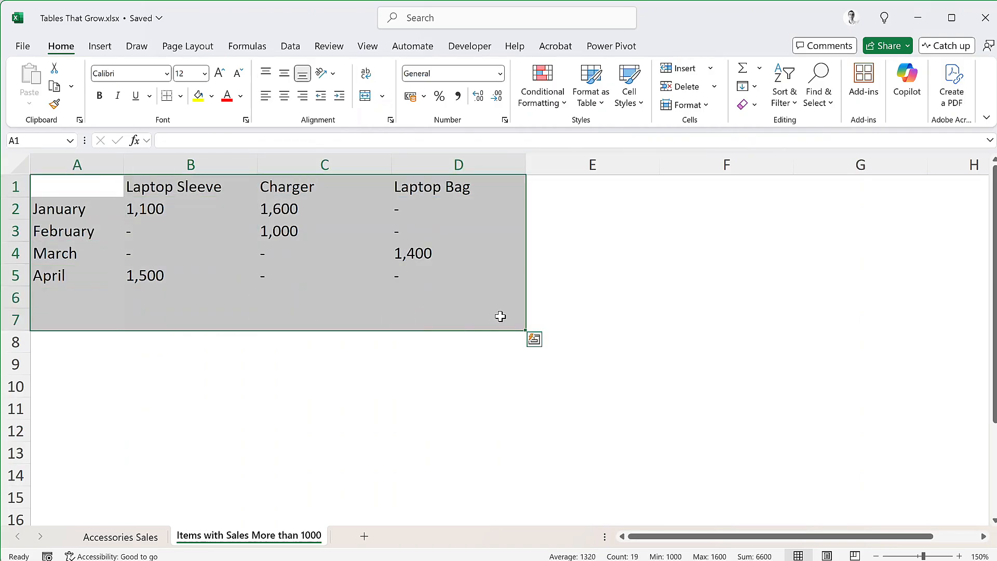
key(Delete)
Step: Begin a FILTER formula in A2 of the summary sheet, using months B2:B73 from Accessories Sales as the array
click(88, 205)
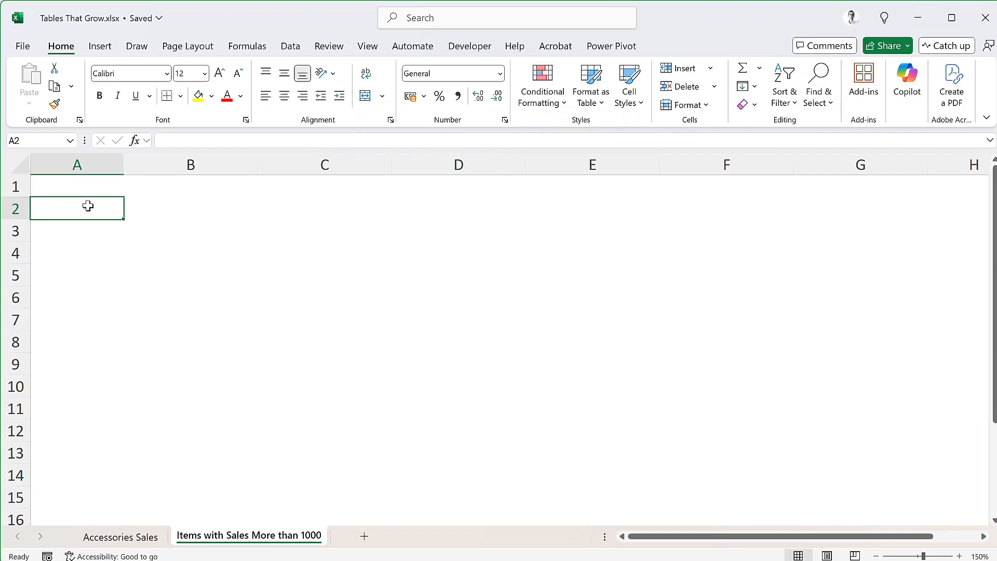
text(=filter)
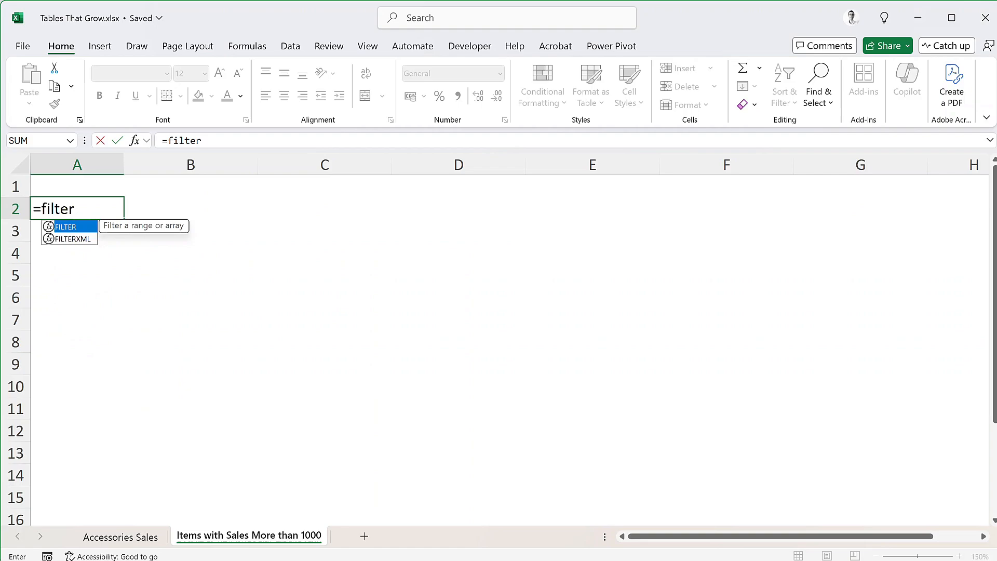
key(Tab)
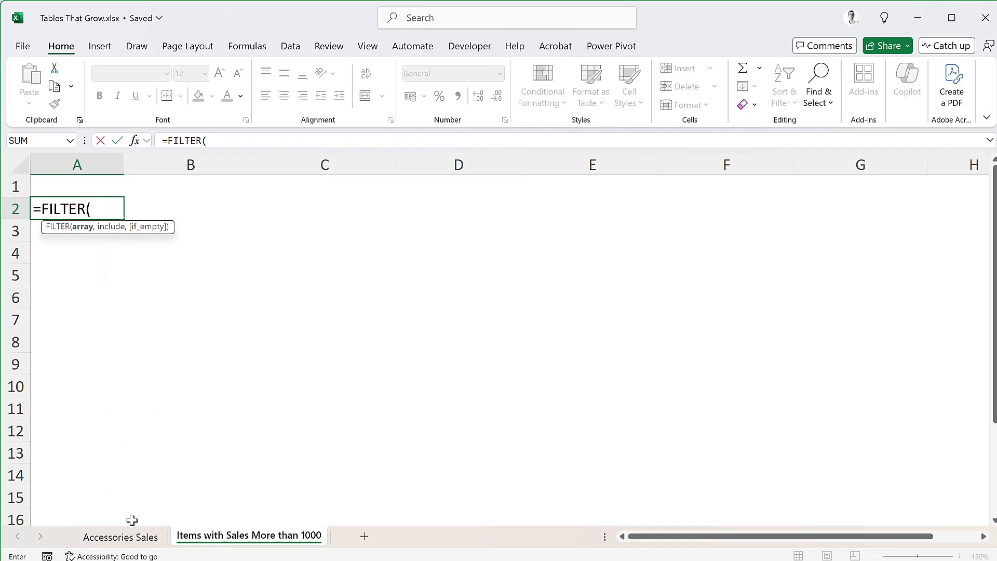
click(121, 537)
scroll(119, 277, up, 1)
scroll(119, 278, up, 3)
drag(272, 208, 214, 428)
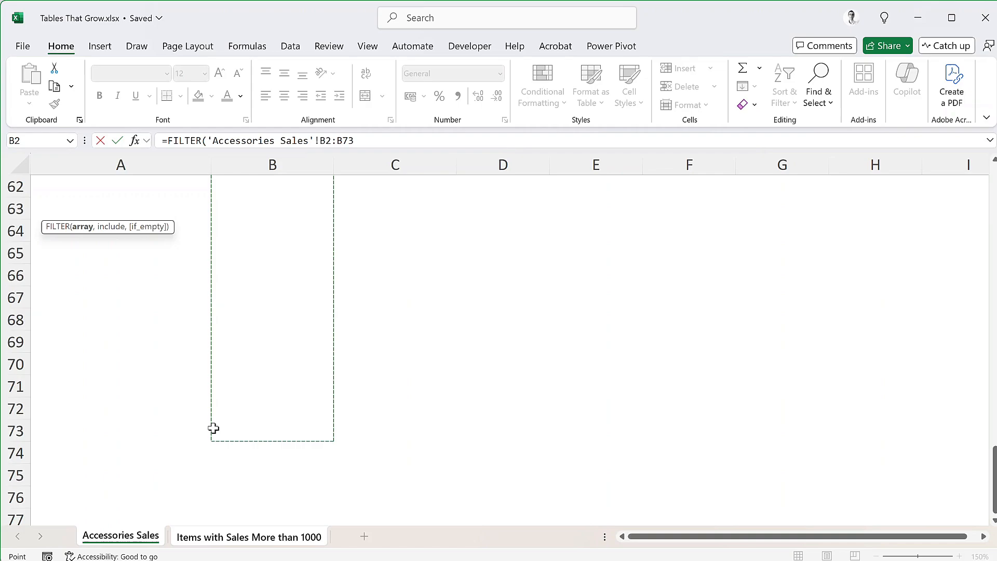
text(,)
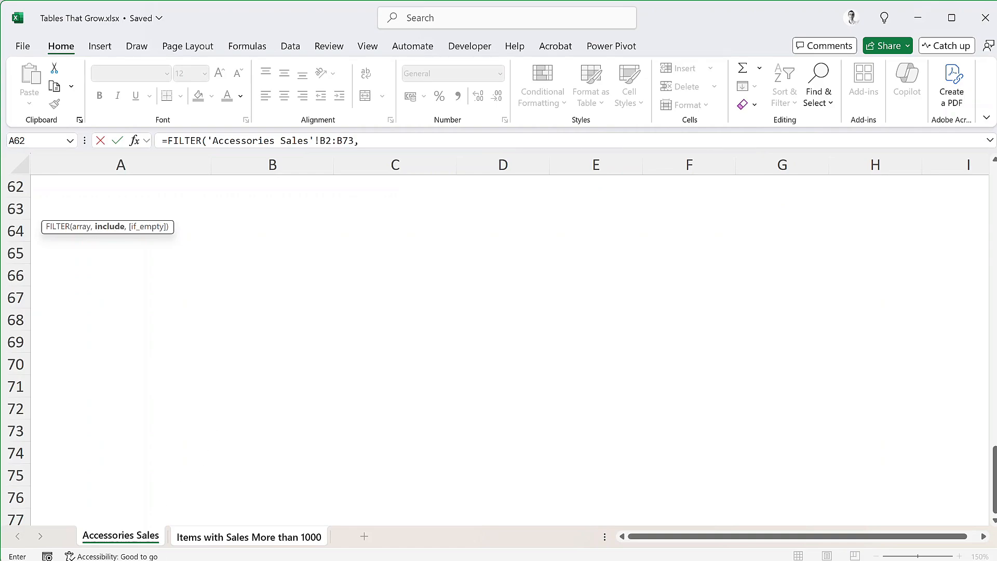
Step: Complete the months FILTER formula with the condition that Accessories Sales C2:C73 is >=1000
scroll(374, 427, up, 20)
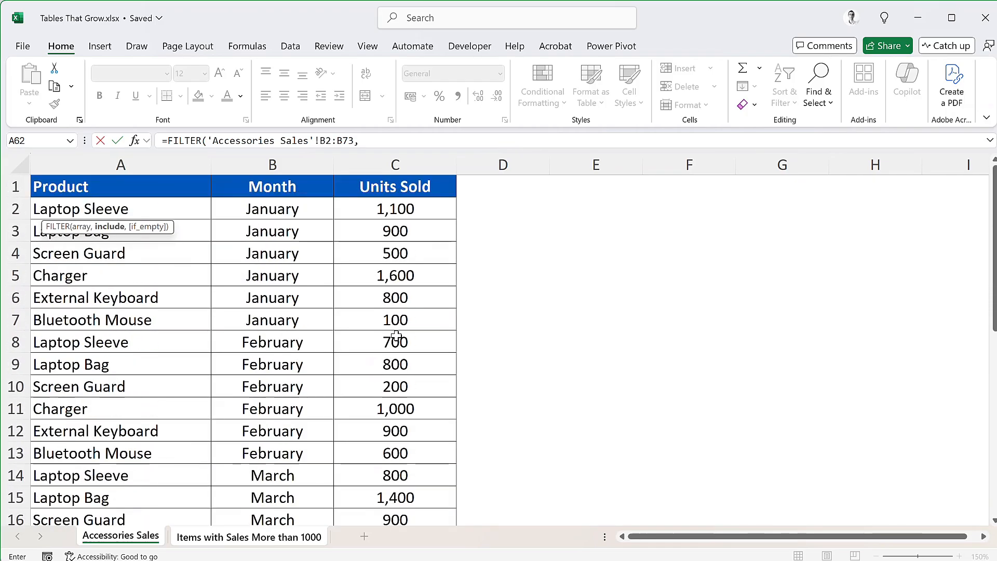
mouse_move(416, 208)
mouse_down()
mouse_move(396, 517)
mouse_move(379, 559)
mouse_move(415, 203)
mouse_up()
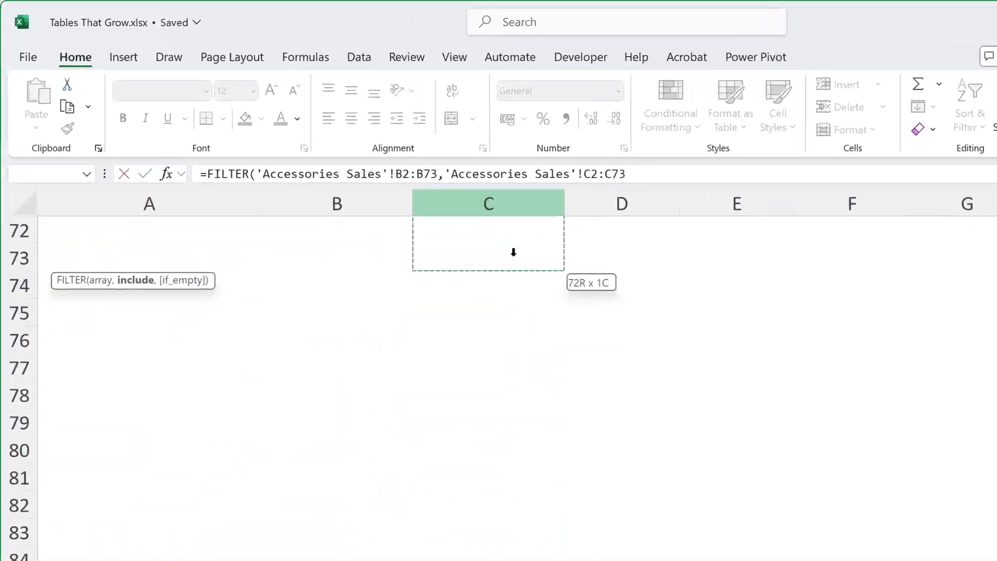
drag(513, 252, 512, 254)
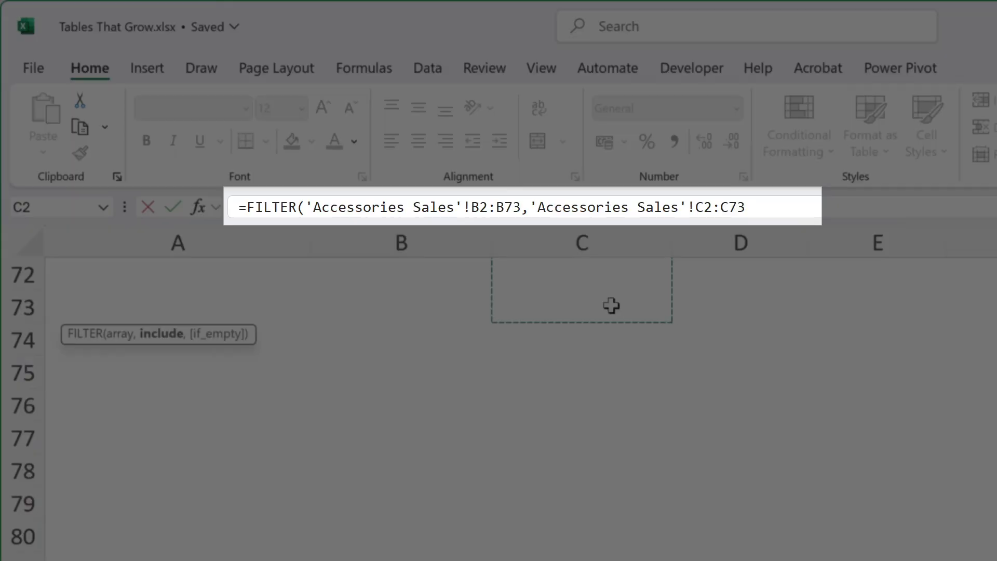
text(>=1000)
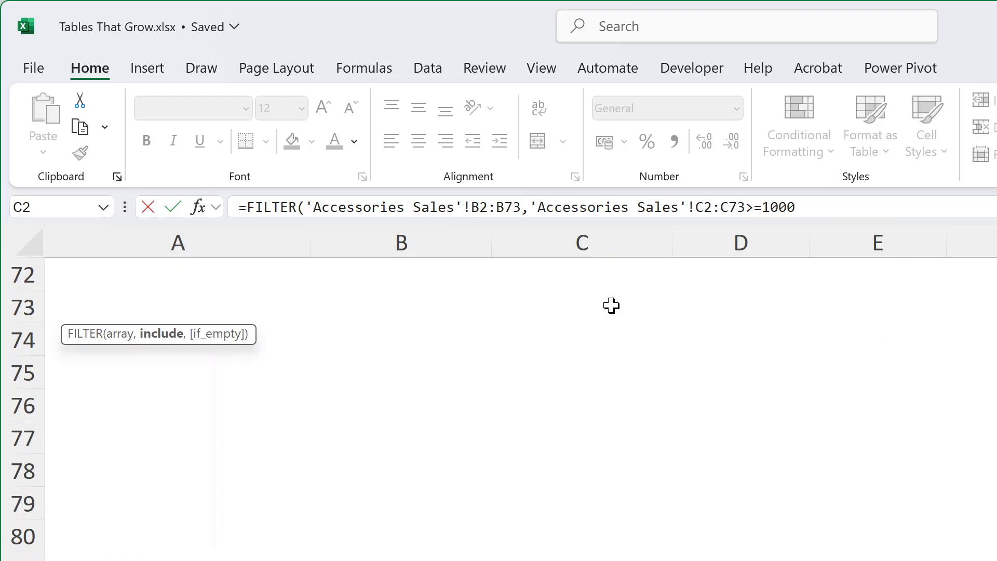
key(Return)
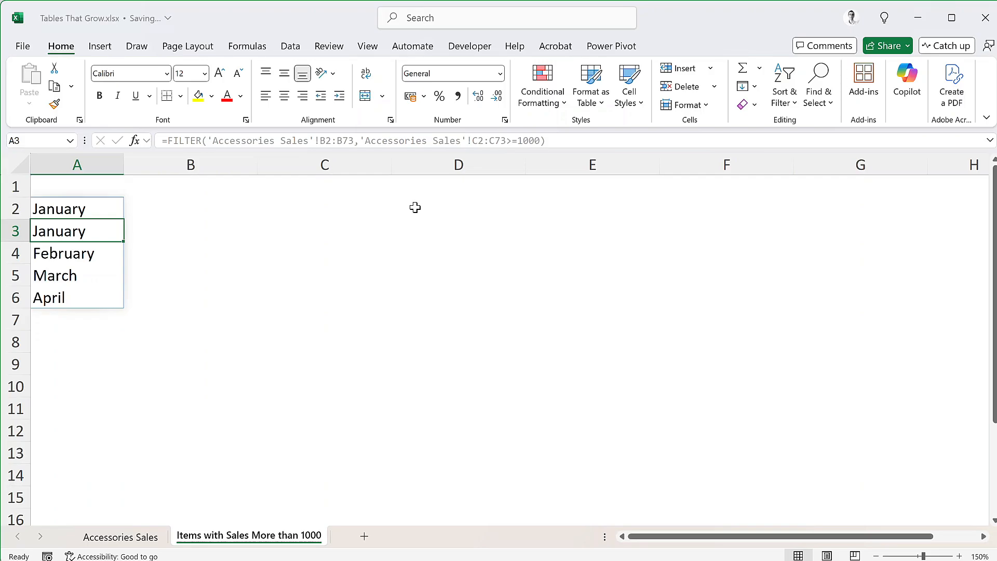
Step: Wrap the FILTER formula in A2 in UNIQUE so each month is listed only once
key(Up)
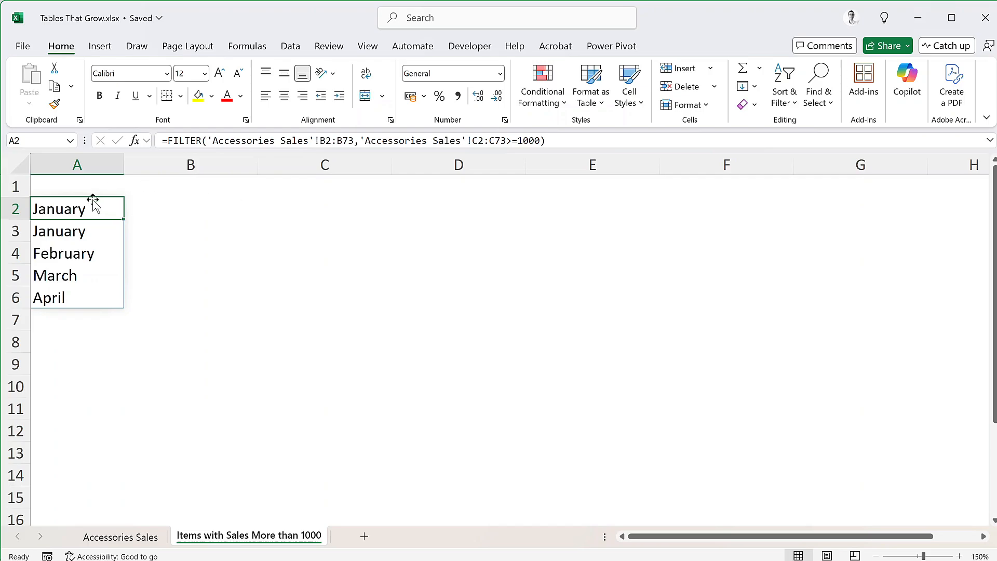
double_click(91, 208)
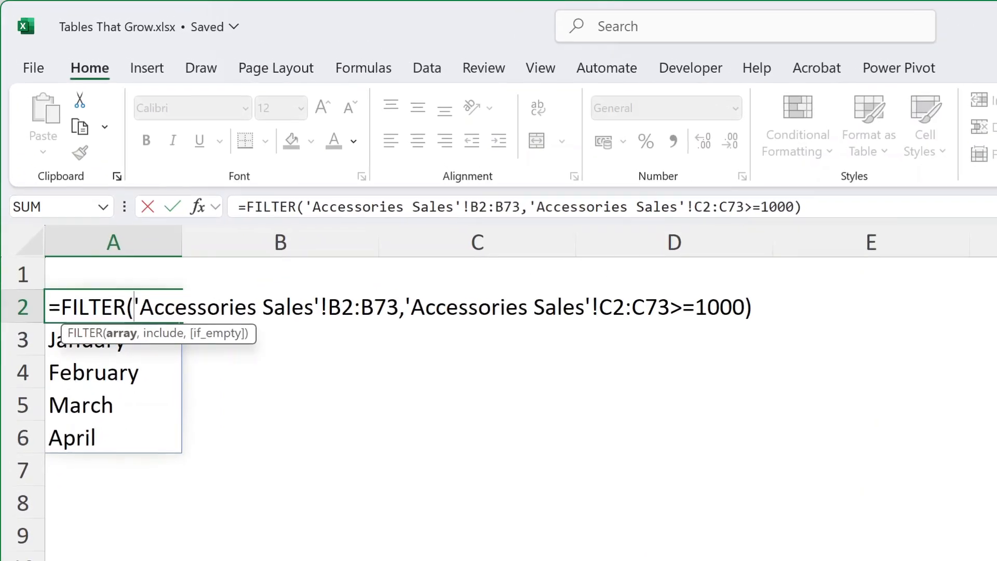
click(62, 307)
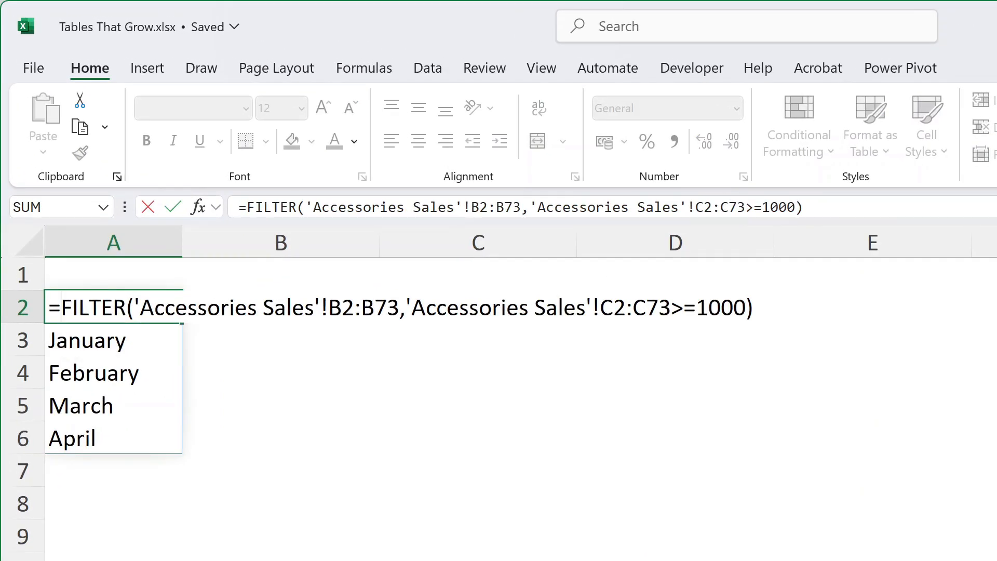
text(uni)
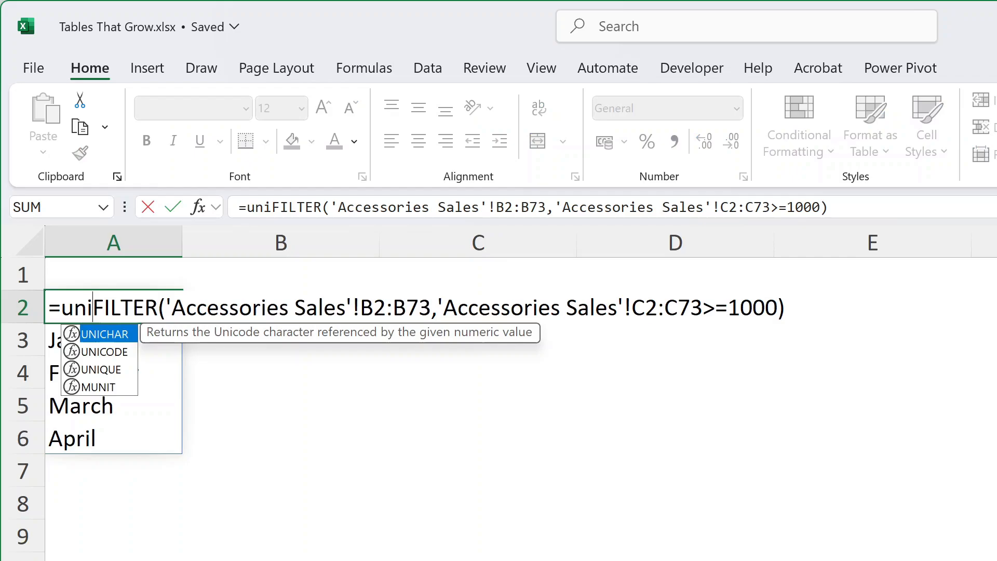
key(Down)
key(Down)
key(Tab)
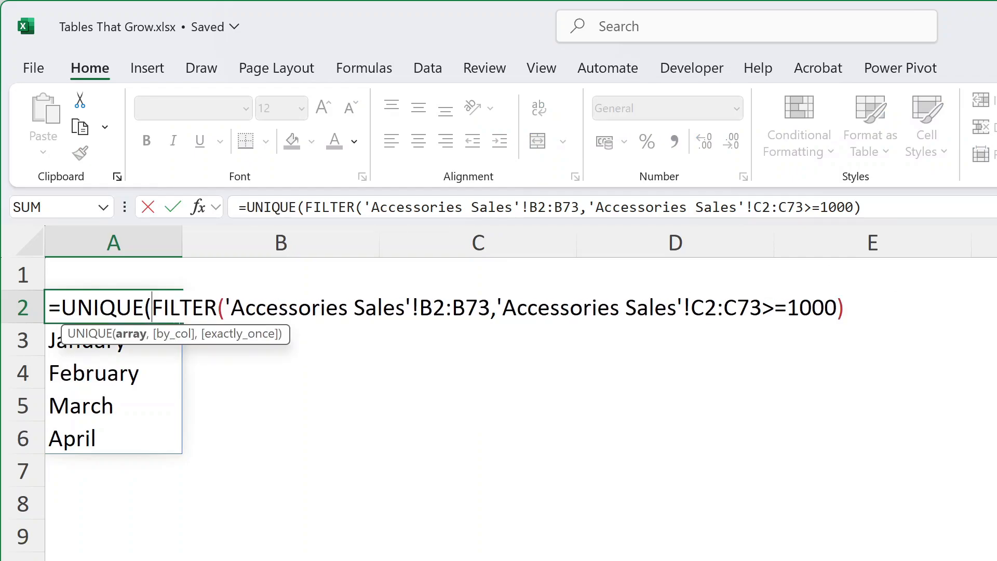
key(End)
text())
key(Return)
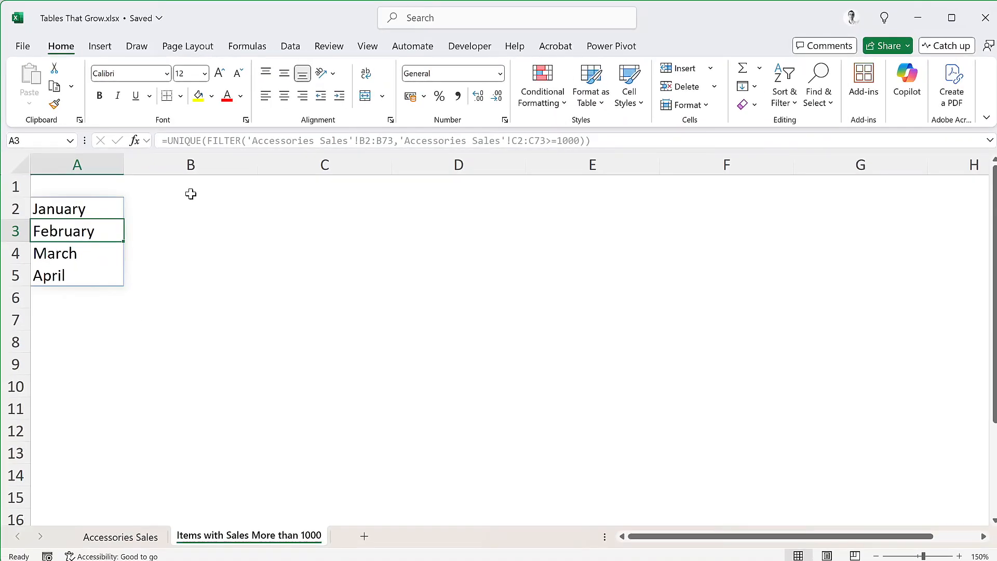
Step: Begin a FILTER formula in B1 of the summary sheet, using products A2:A73 from Accessories Sales as the array
click(275, 278)
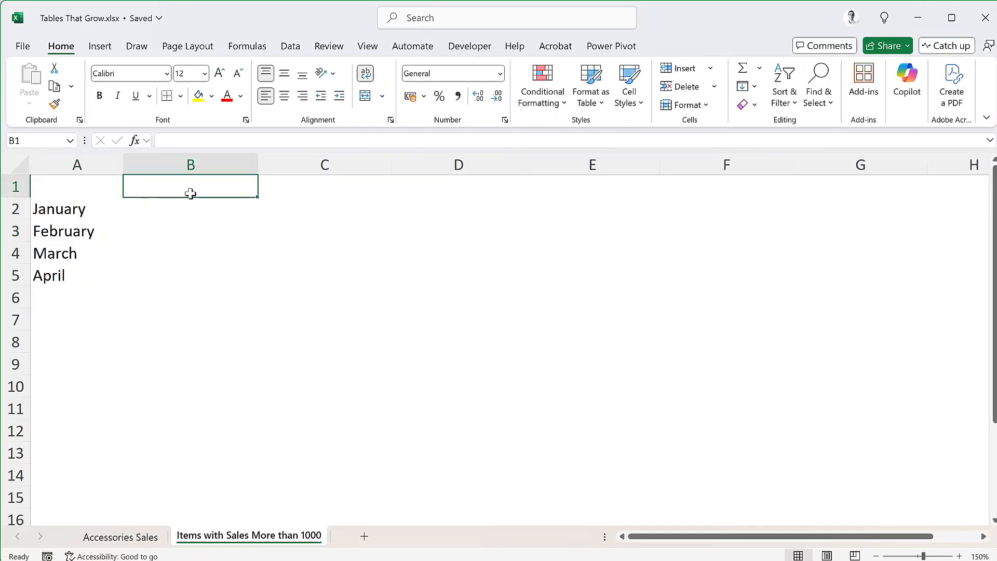
text(=filt)
key(Tab)
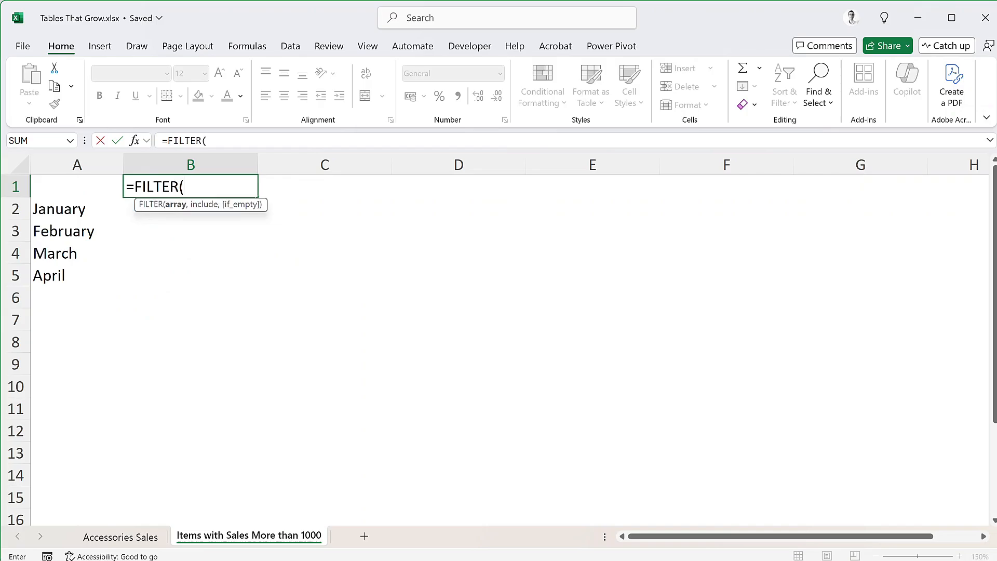
click(120, 536)
scroll(197, 257, up, 20)
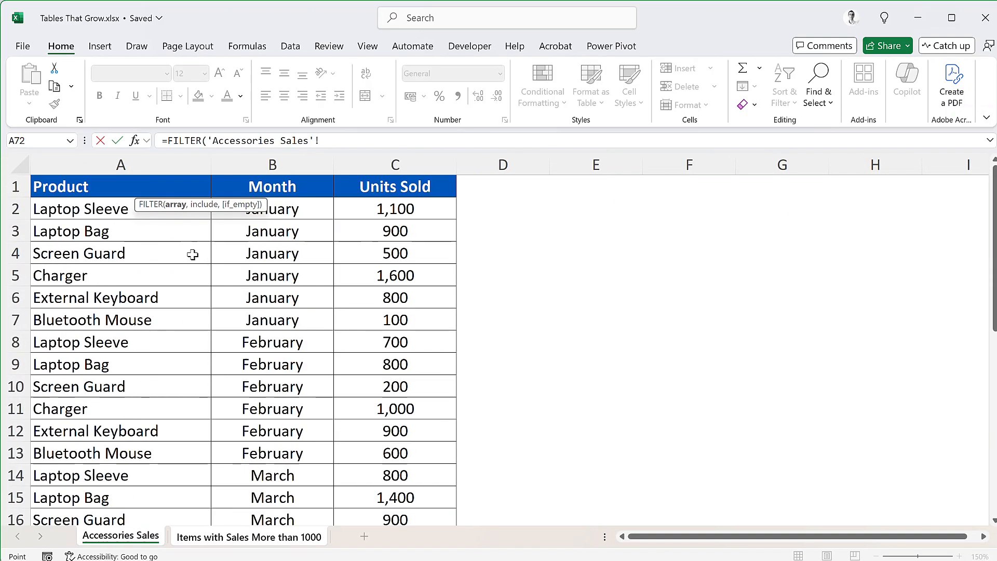
click(152, 213)
drag(152, 213, 86, 511)
text(,)
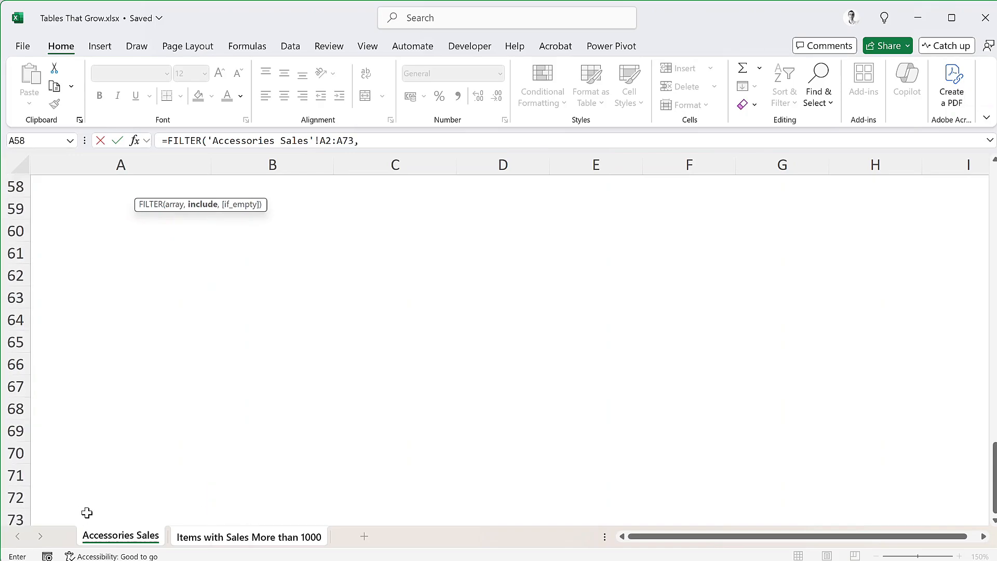
Step: Complete the products FILTER formula with the condition that Accessories Sales C2:C73 is >=1000
scroll(233, 421, up, 19)
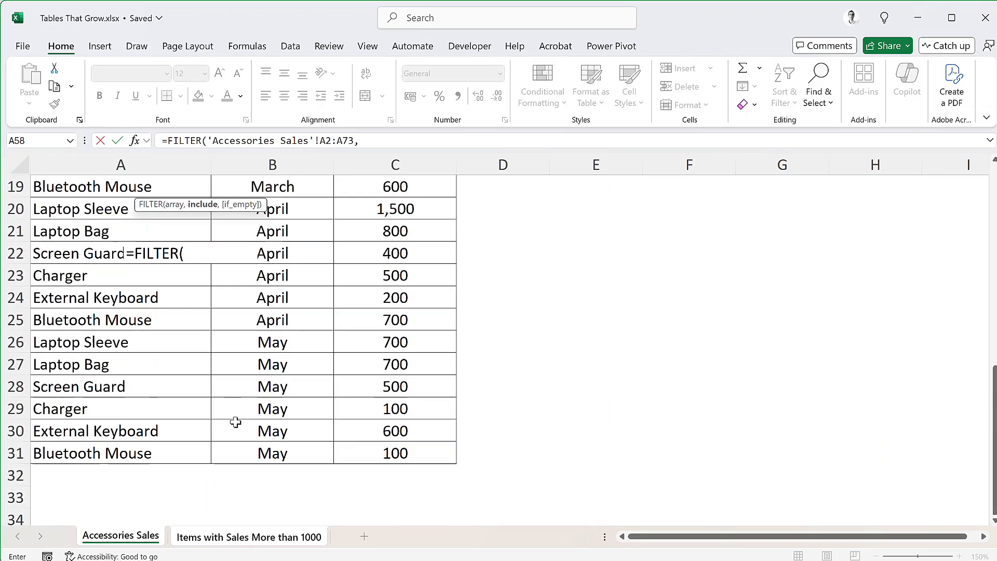
drag(410, 211, 374, 414)
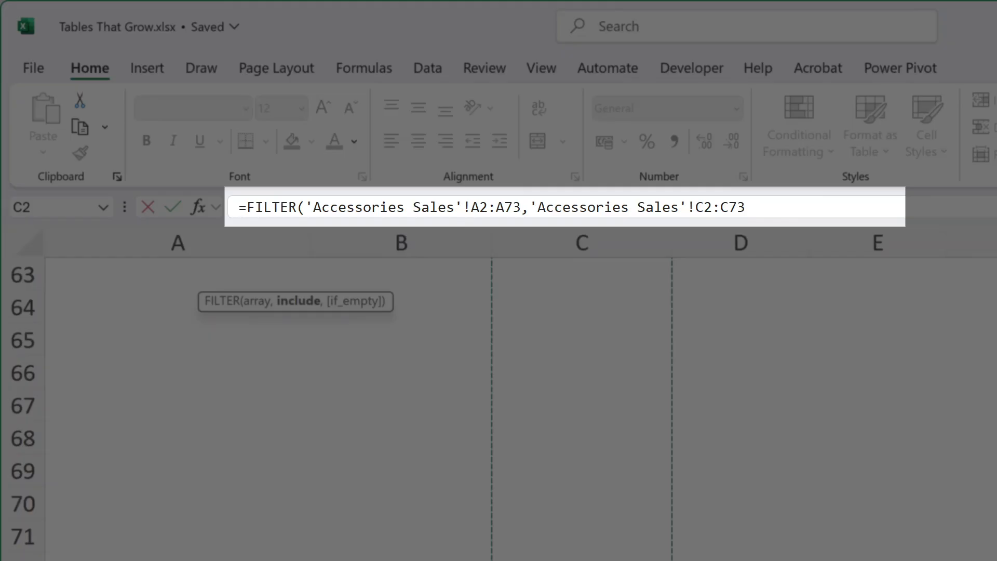
text(>)
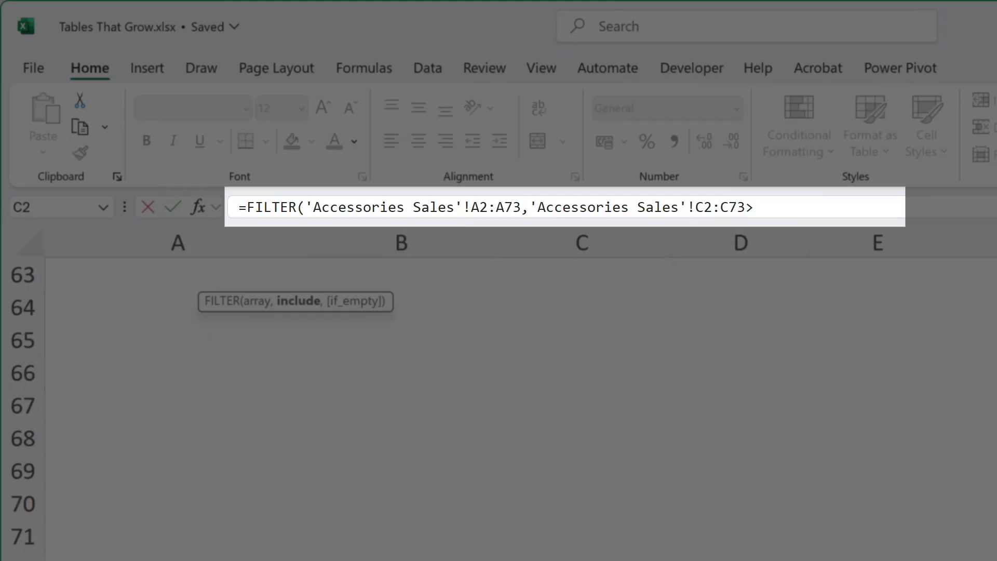
text(=1000)
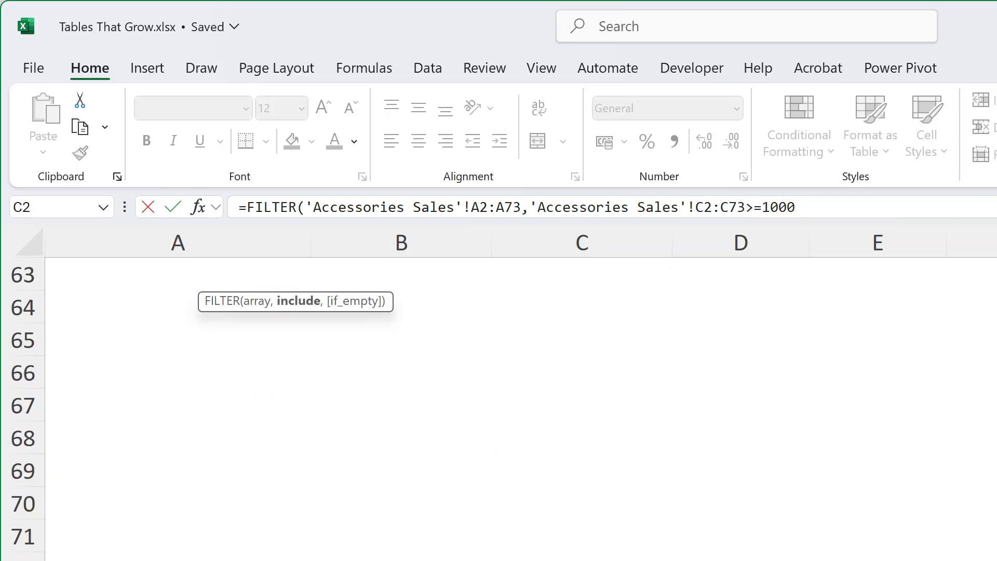
key(Return)
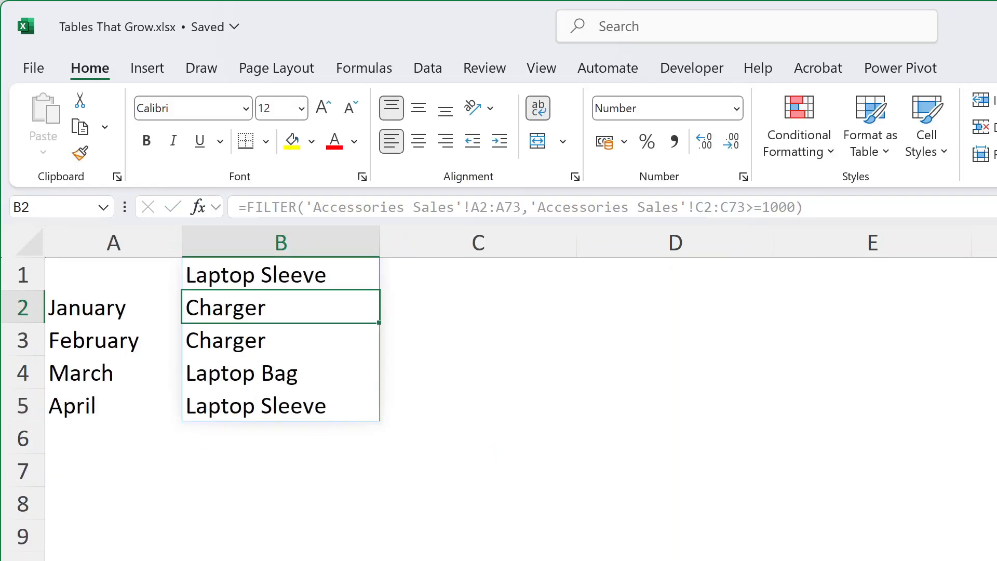
Step: Wrap the products FILTER formula in B1 in UNIQUE so each product is listed only once
click(294, 273)
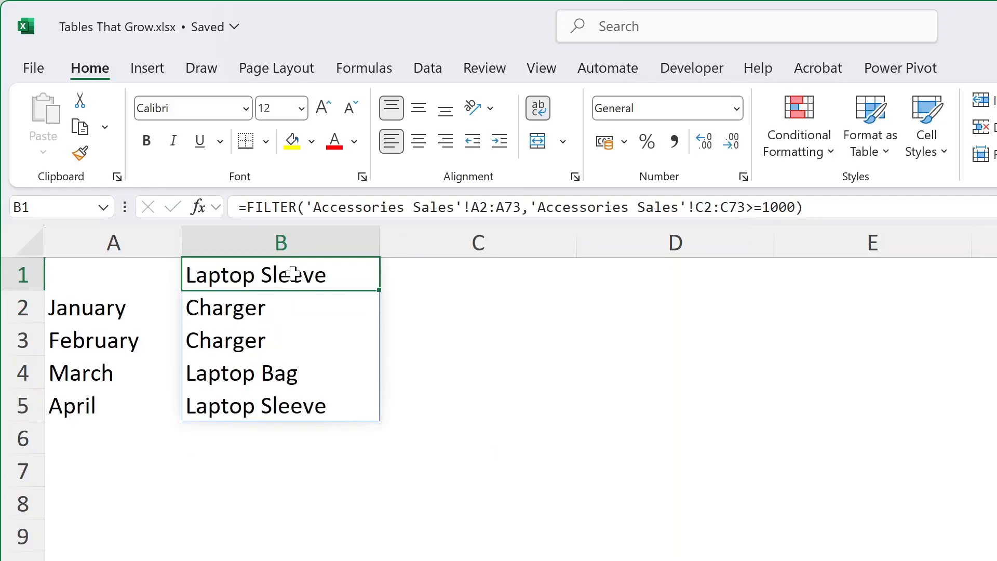
double_click(217, 277)
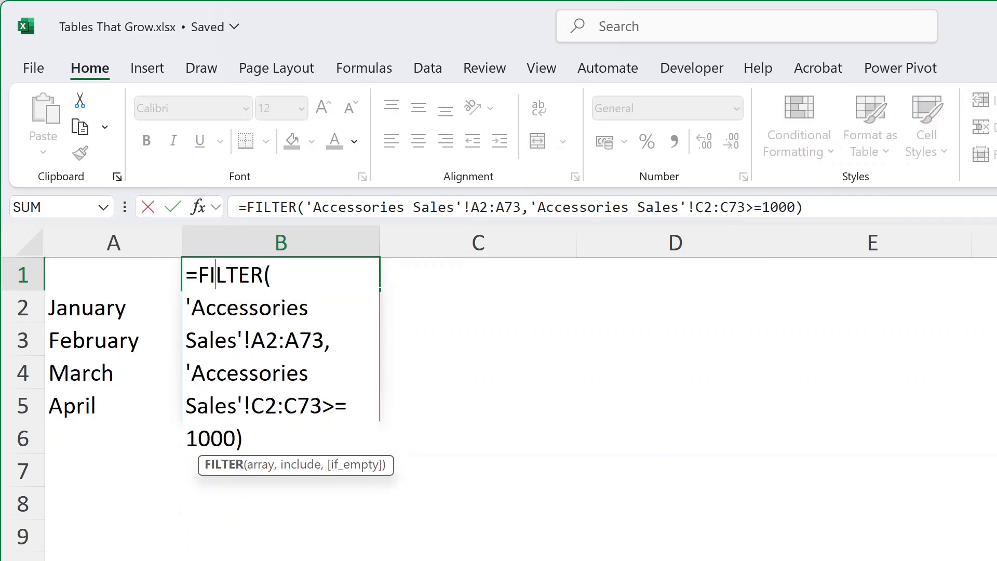
click(199, 275)
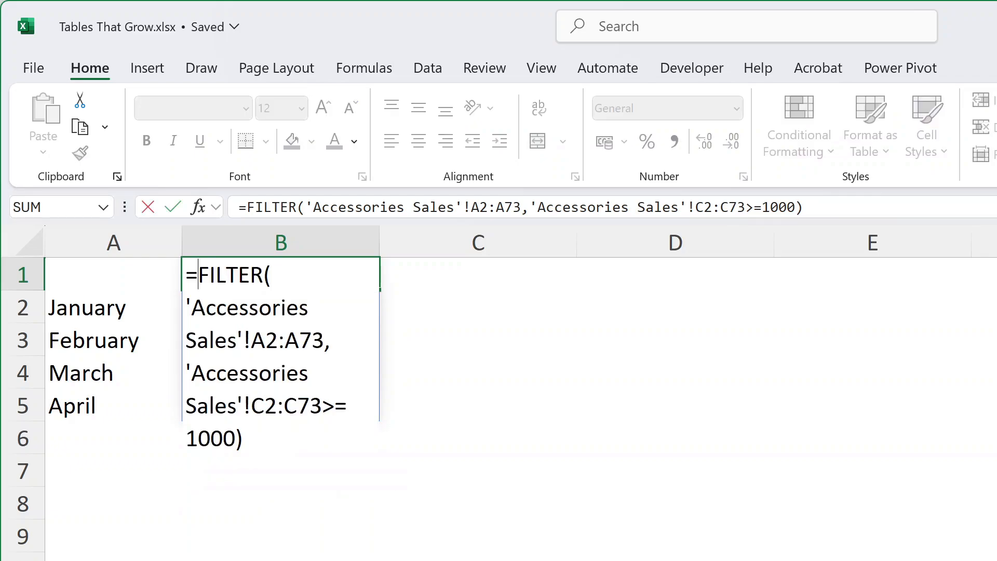
text(UNIQUE()
click(243, 438)
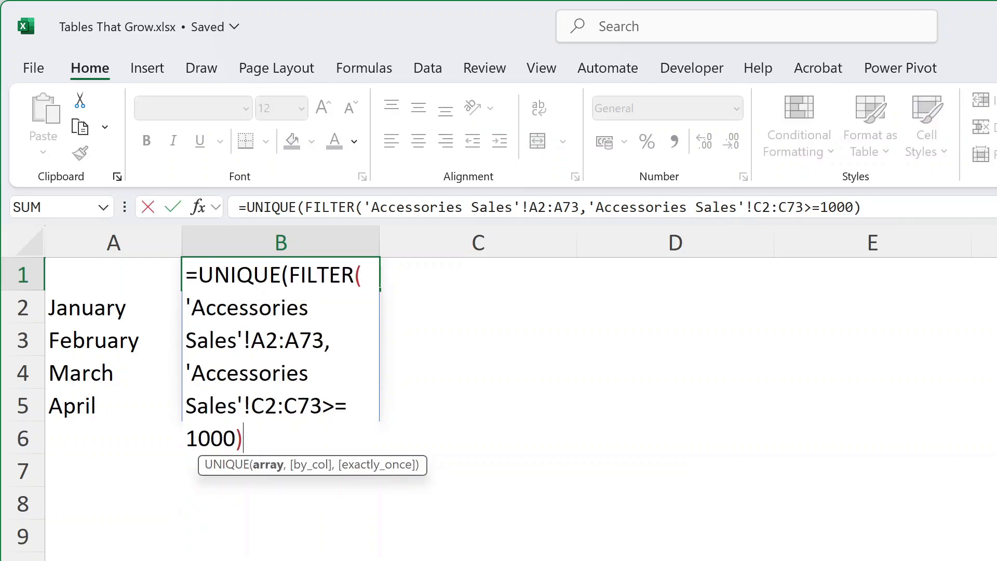
text())
key(Return)
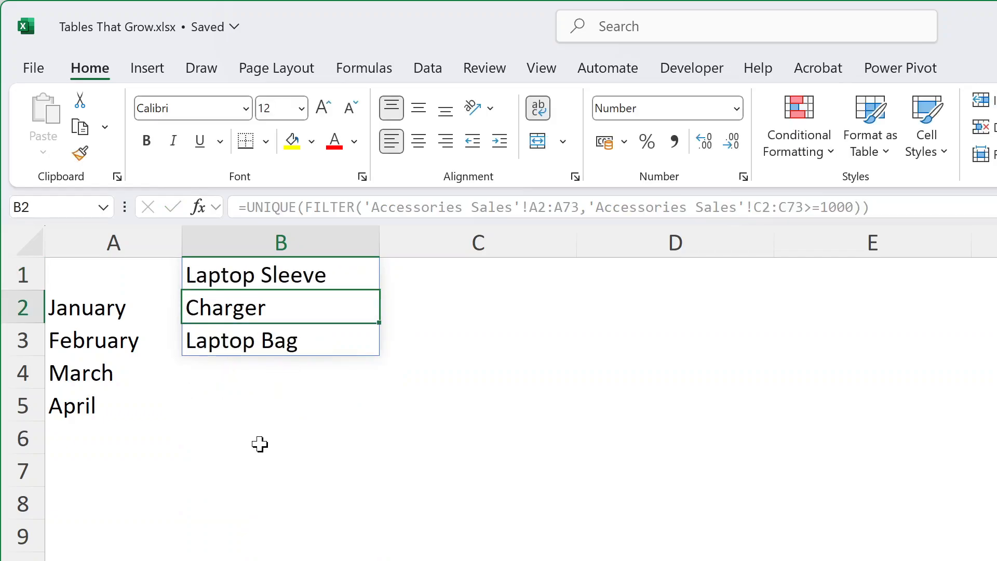
Step: Wrap the UNIQUE formula in B1 in TRANSPOSE so the products run across row 1 as column headings
click(194, 276)
double_click(197, 275)
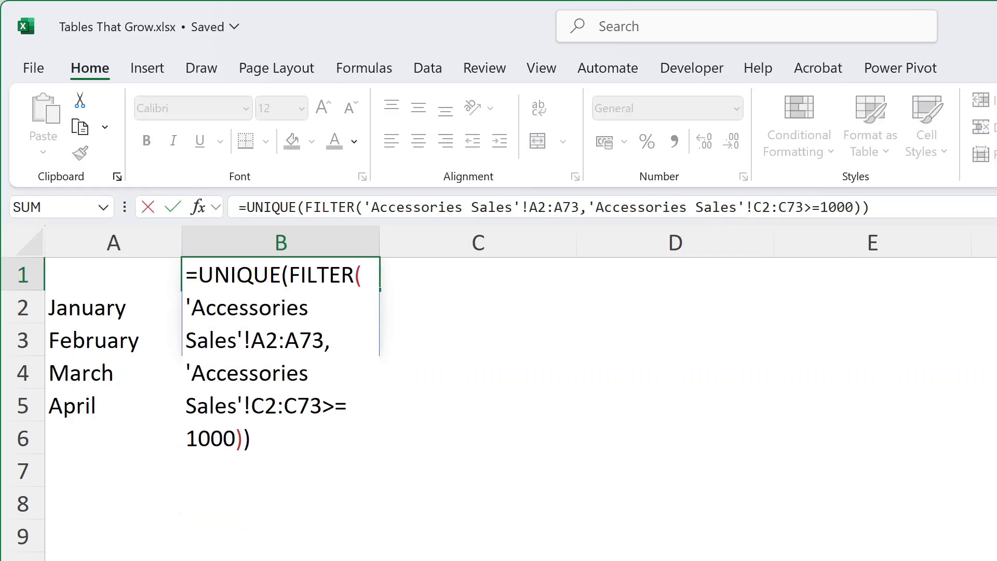
text(transp)
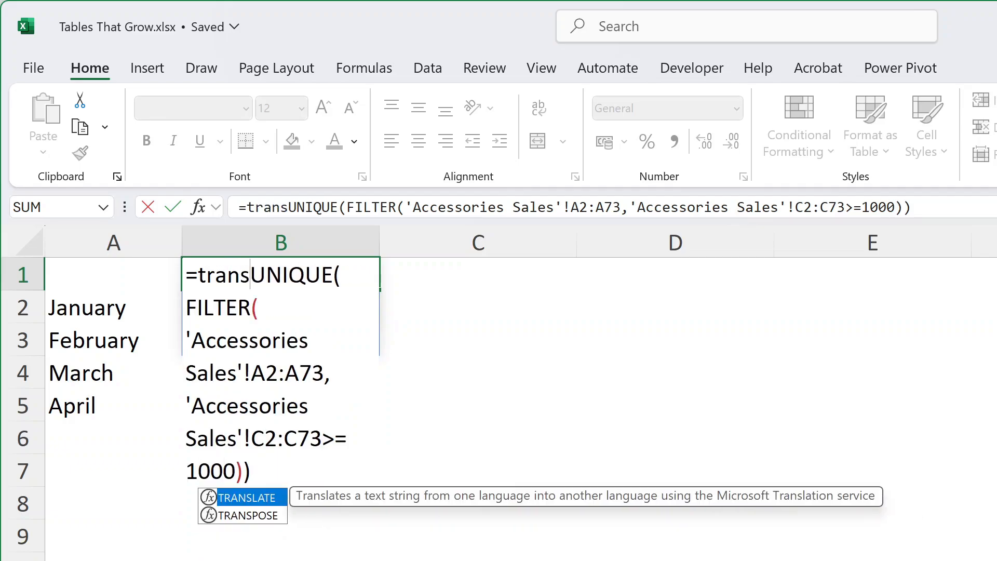
key(Tab)
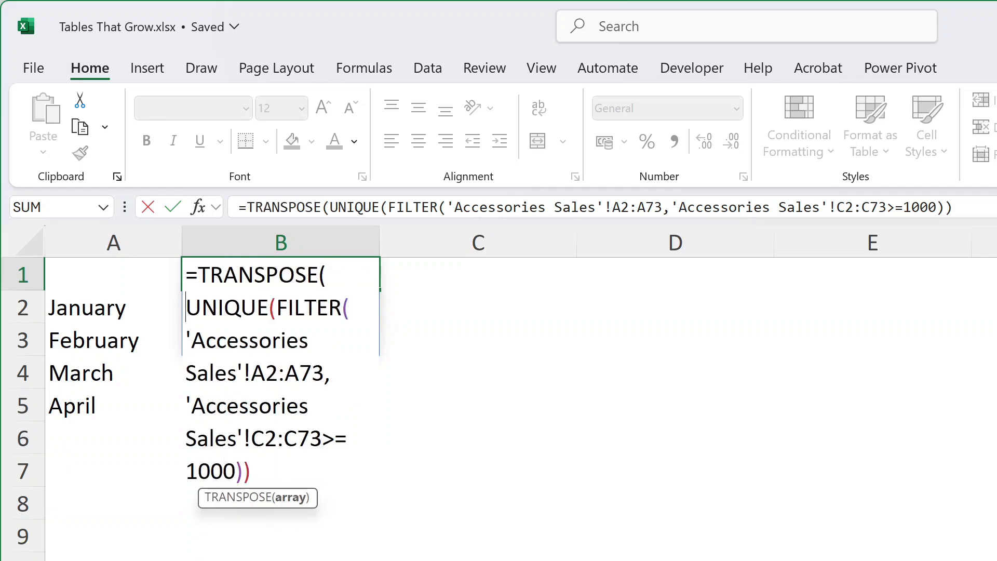
text())
key(Return)
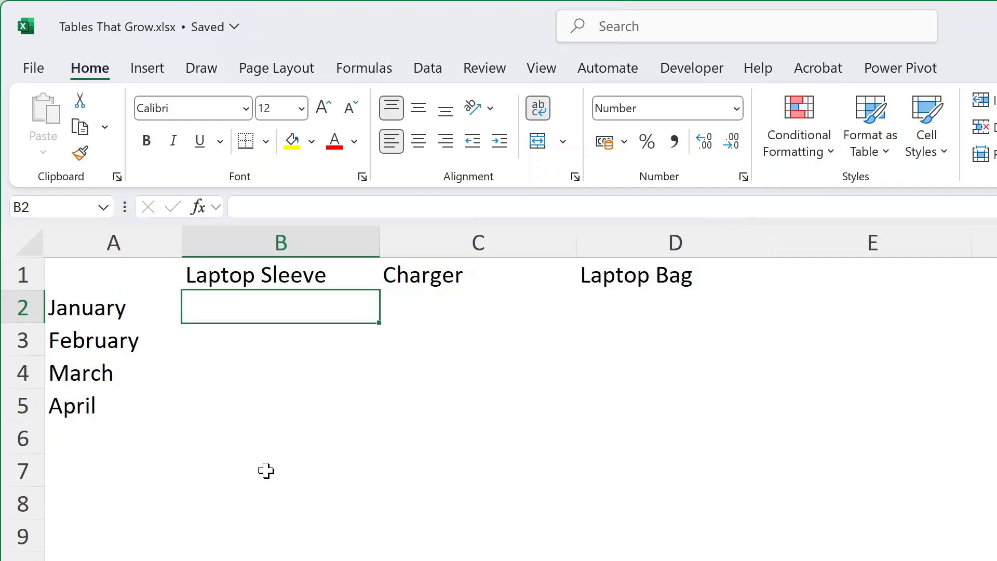
Step: Begin a SUMIFS formula in B2 of the summary sheet with Accessories Sales C2:C73 as the sum range
text(=sumifs)
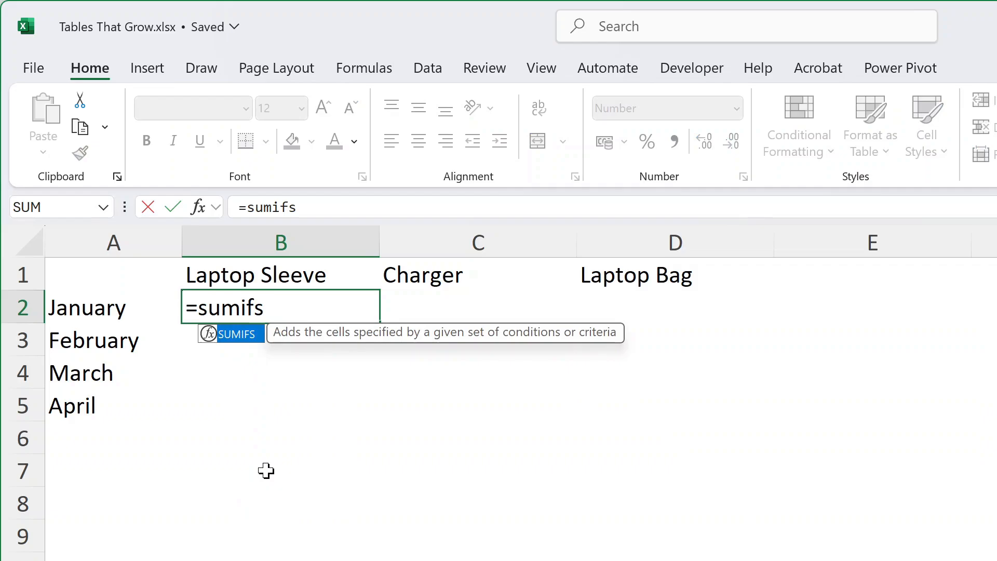
key(Tab)
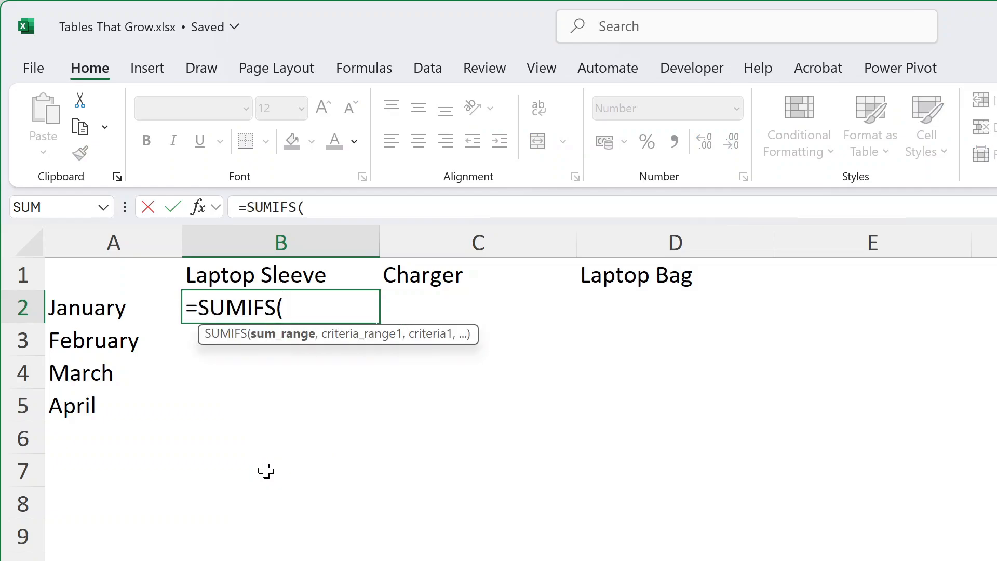
click(519, 560)
scroll(437, 453, up, 18)
scroll(437, 453, up, 3)
drag(580, 307, 623, 560)
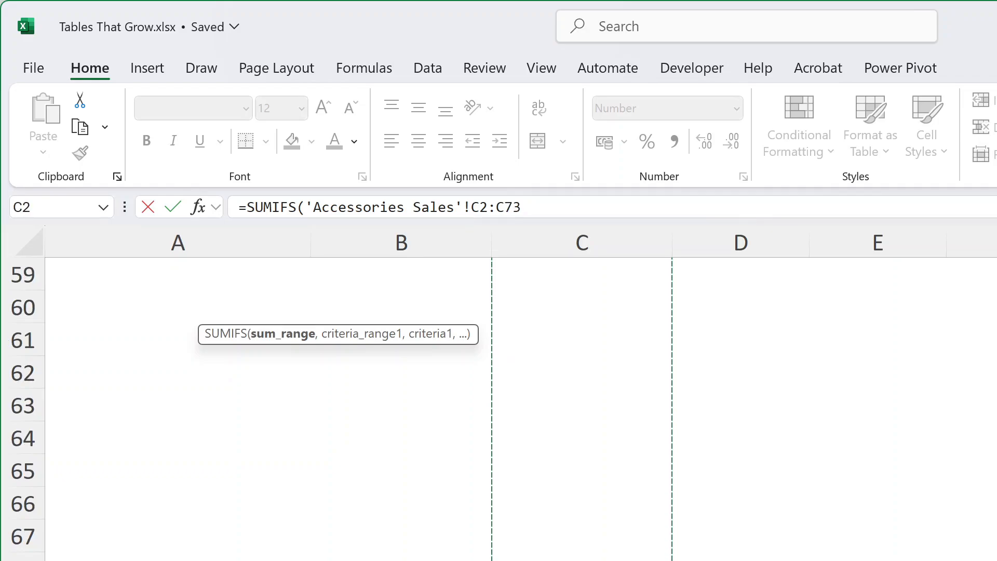
text(,)
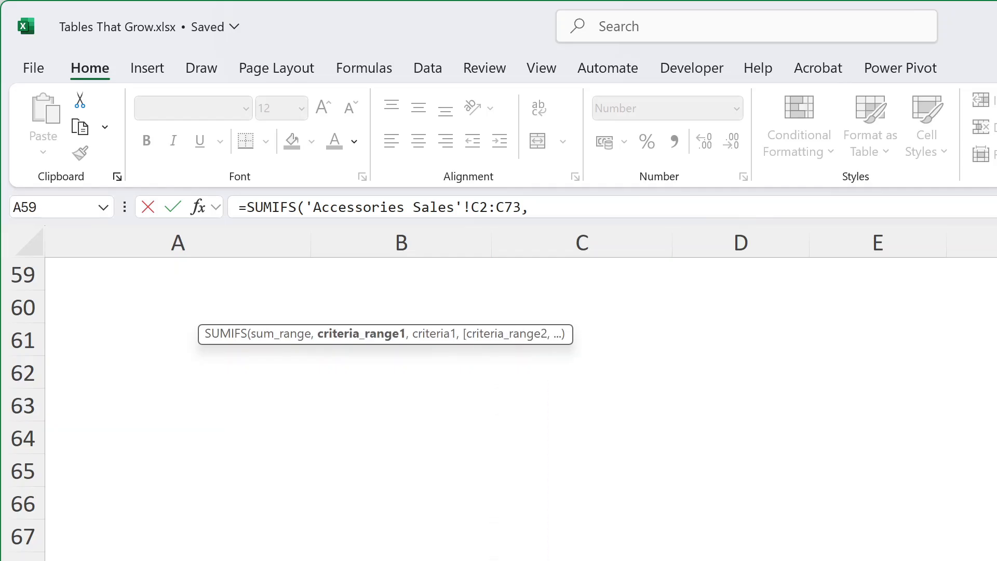
Step: Add the first SUMIFS criteria pair, matching months in Accessories Sales B2:B73 to the spilled range A2#
scroll(358, 408, up, 19)
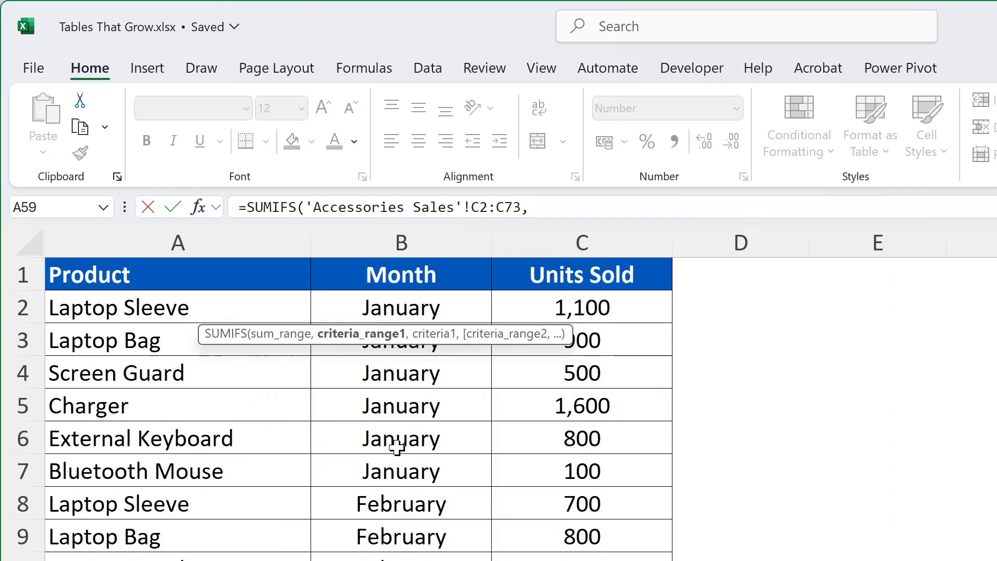
drag(447, 306, 415, 558)
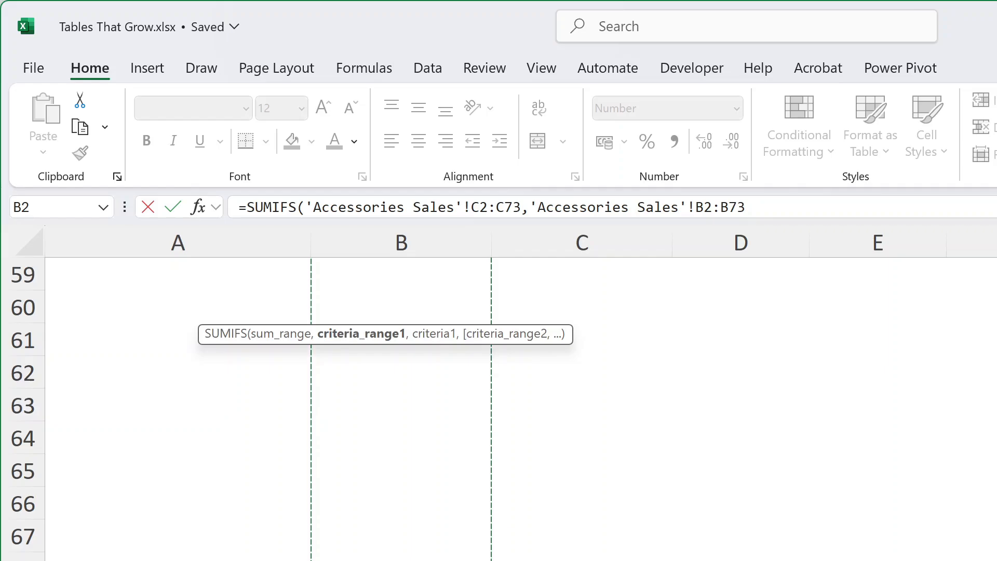
text(,)
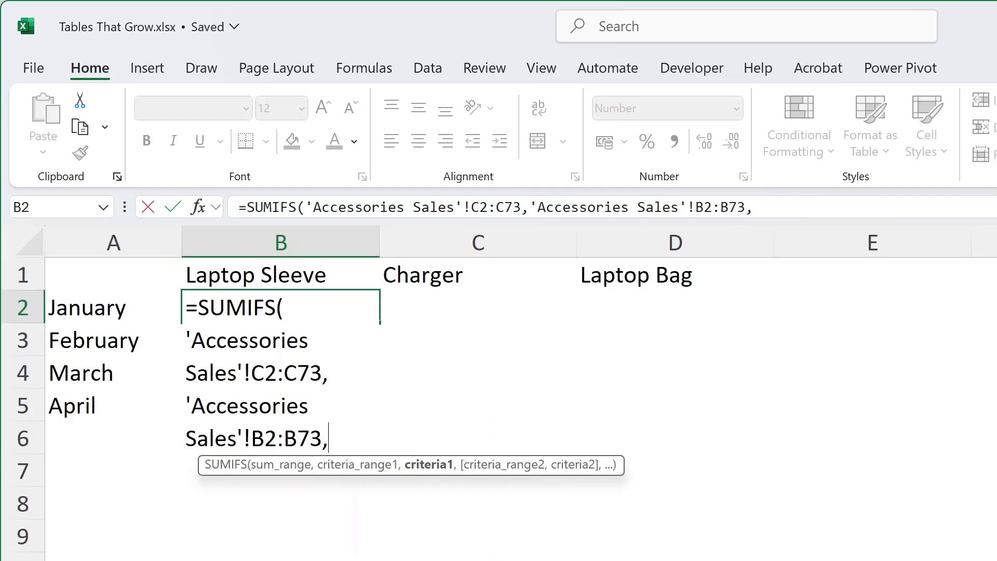
text(A2#)
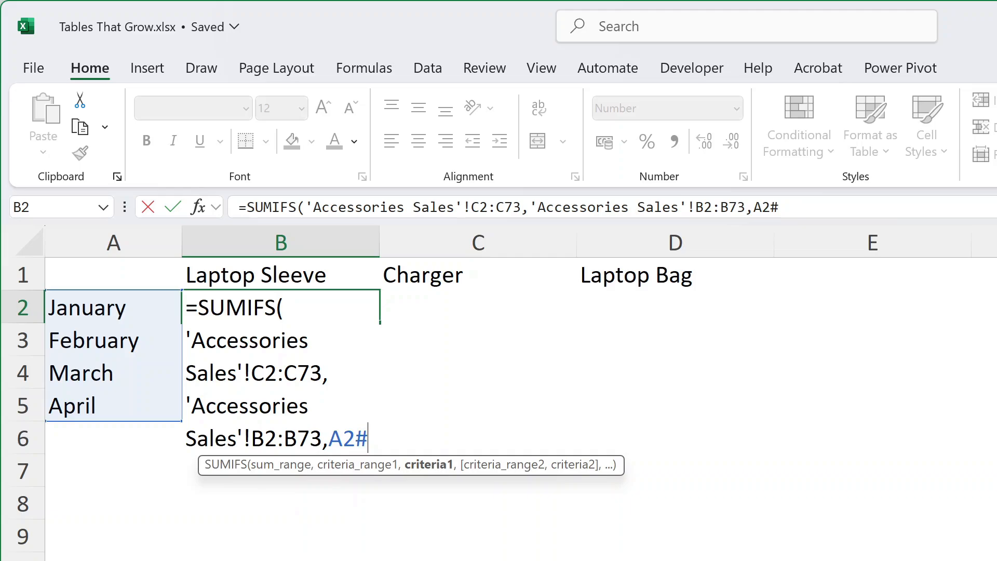
text(,)
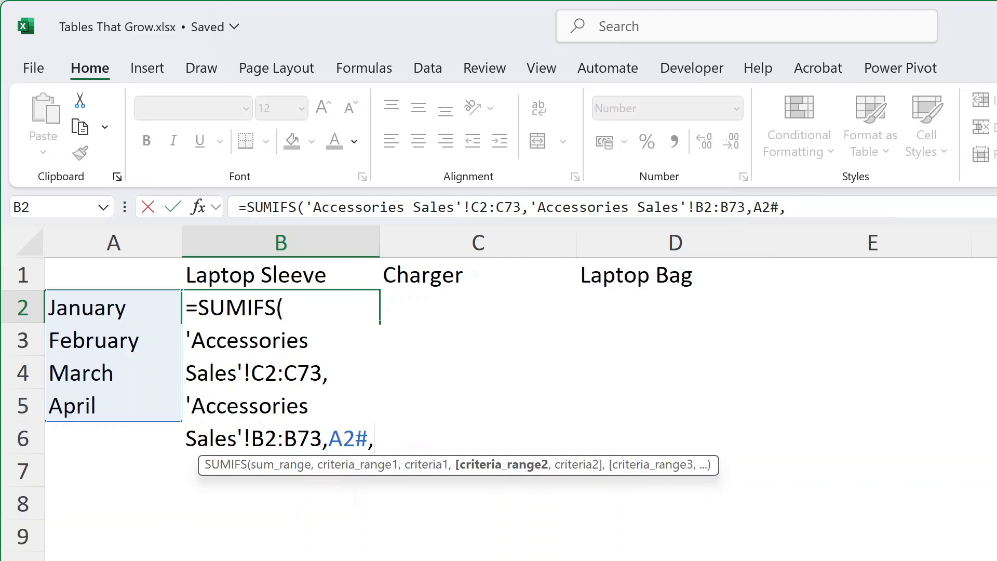
Step: Complete the SUMIFS formula with a second criteria pair, matching products in Accessories Sales A2:A73 to the spilled range B1#
key(ctrl+Page_Down)
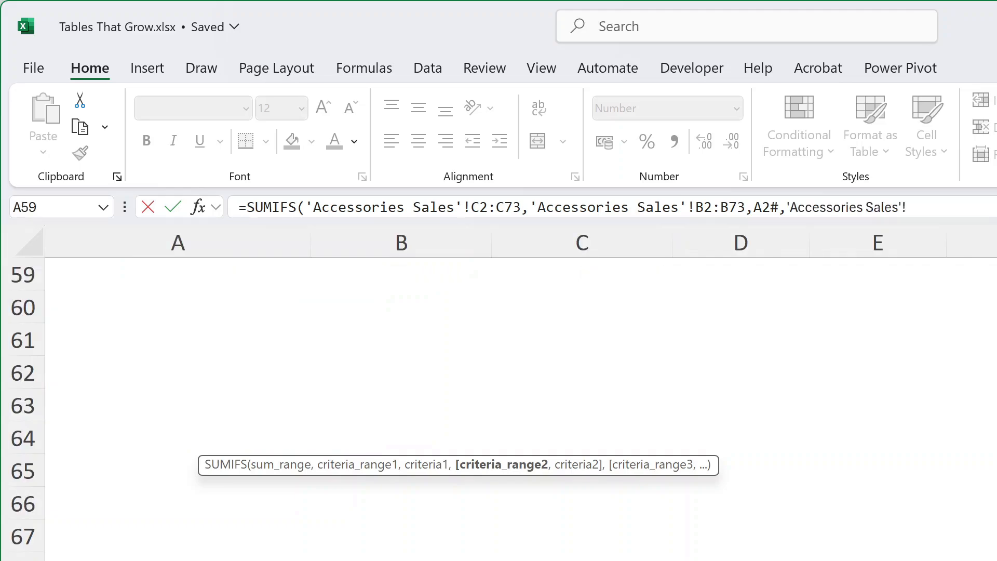
scroll(252, 358, up, 20)
drag(217, 310, 210, 556)
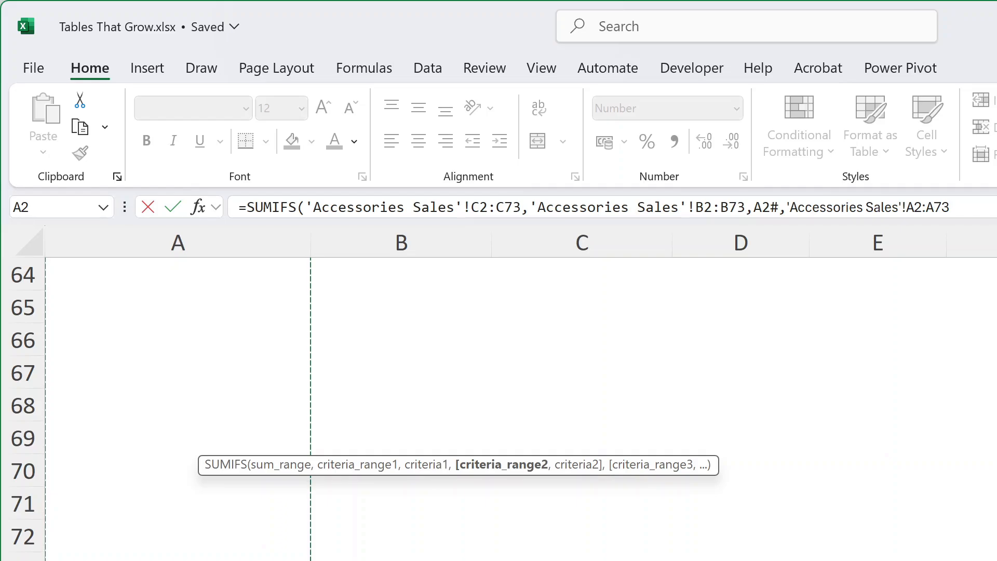
text(,)
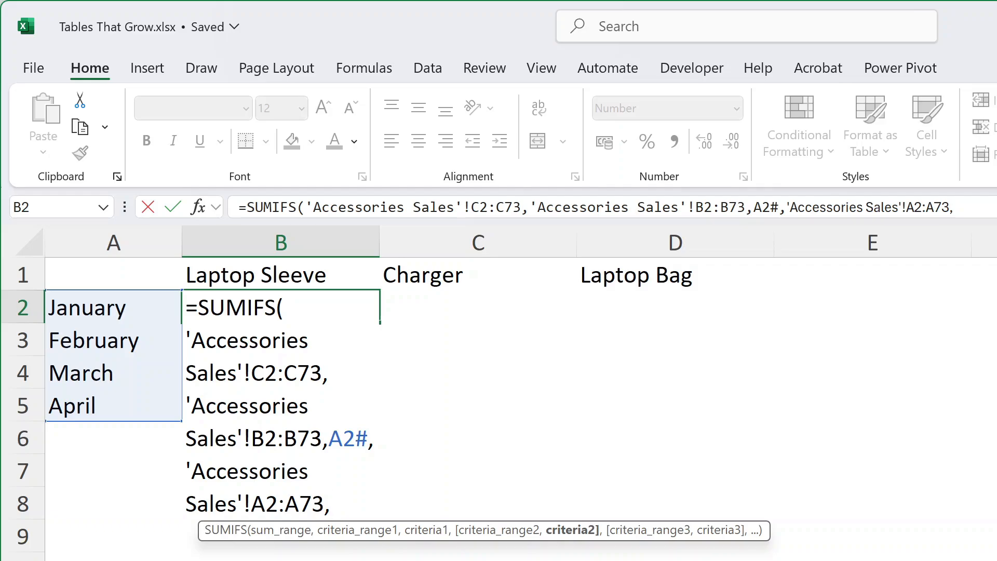
text(B1#)
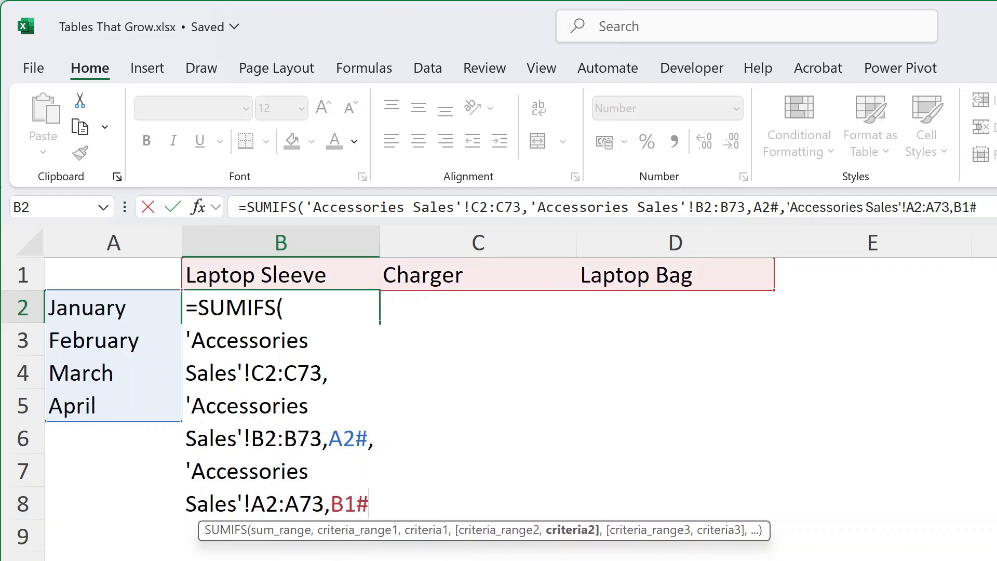
text())
key(Return)
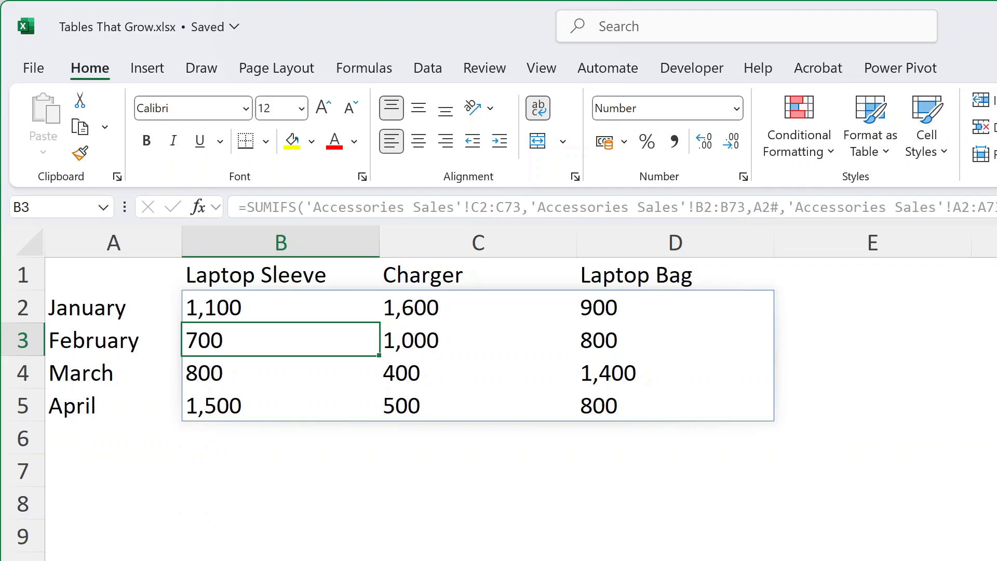
Step: Enclose the SUMIFS formula in B2 in a LET function that assigns its result to the name total
double_click(248, 306)
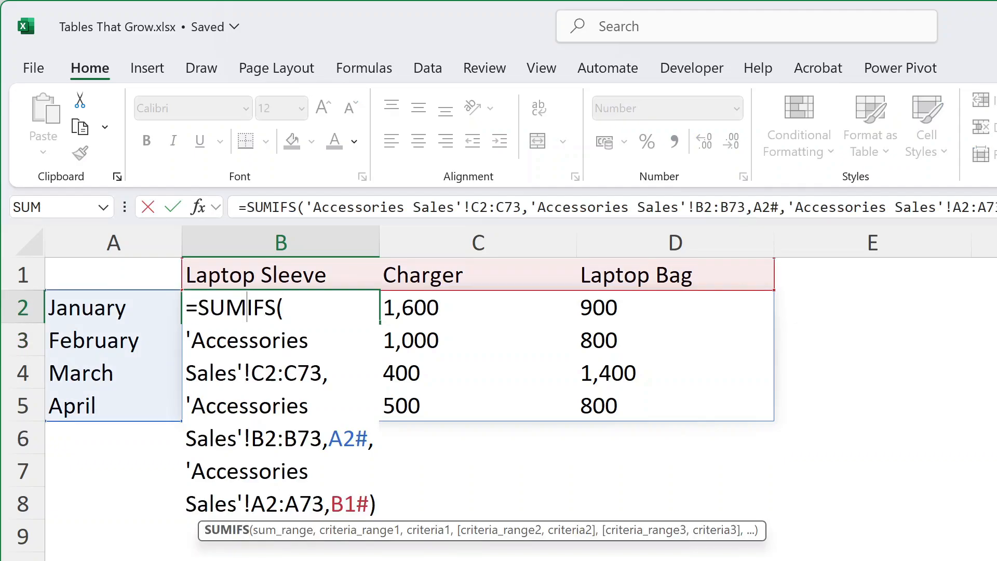
key(Left)
key(Left)
key(Left)
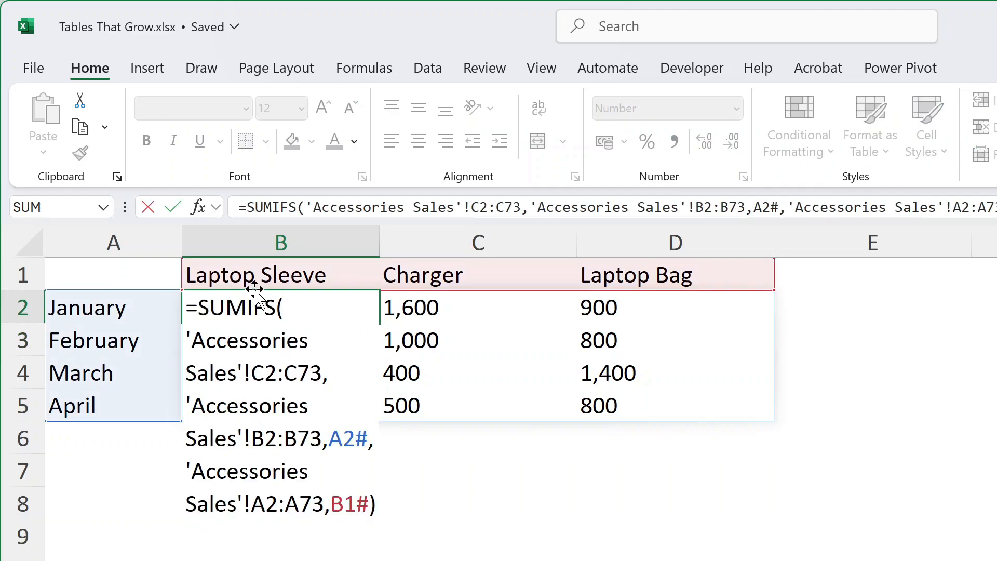
text(Let)
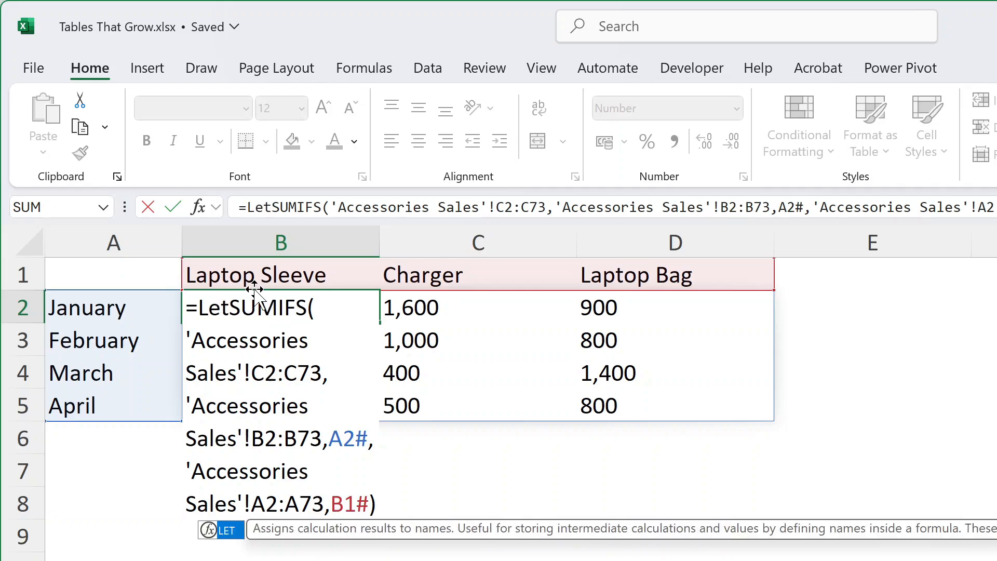
key(Tab)
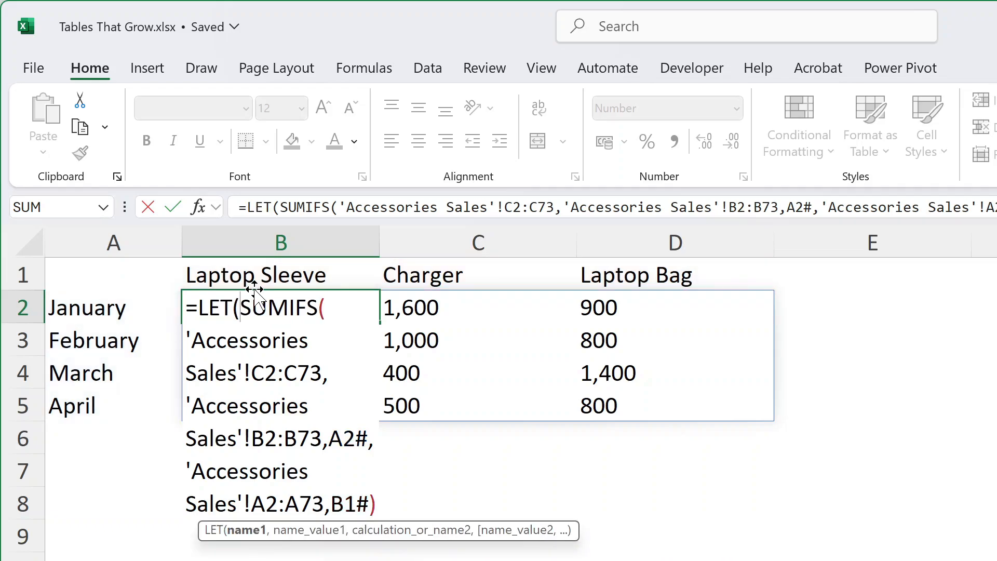
text(tot)
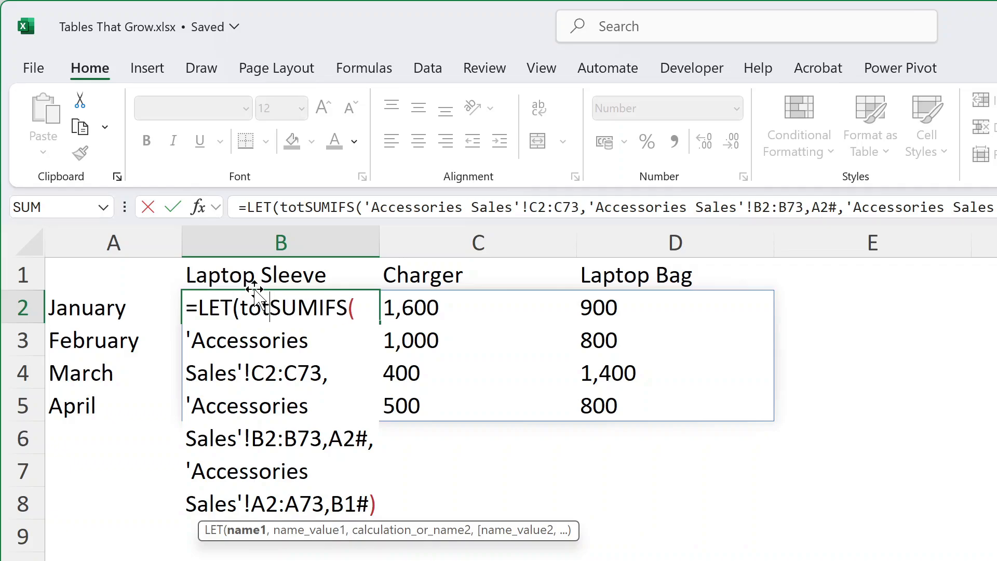
text(al,)
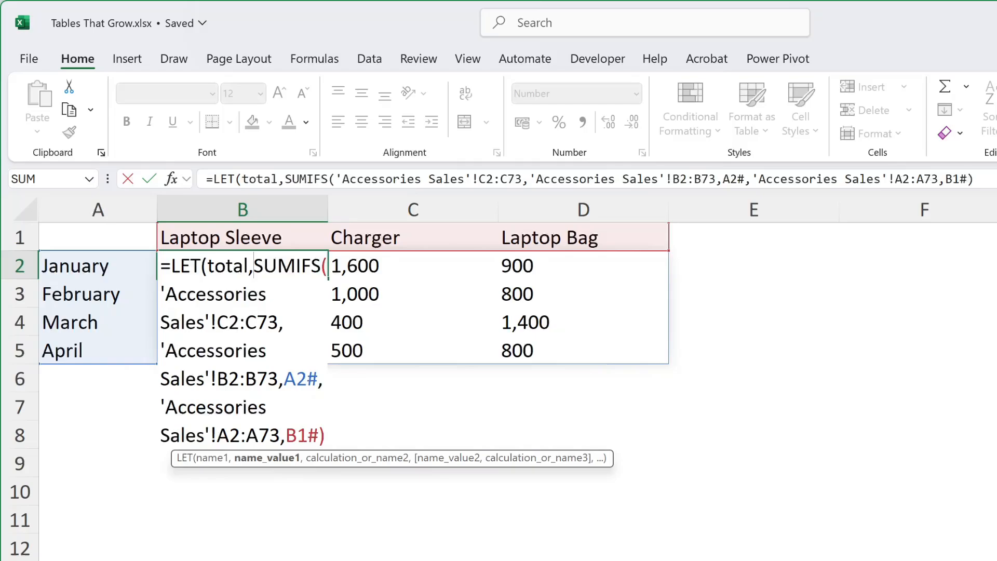
Step: Add an IF function as the calculation of the LET formula in B2, with the logical test total>=1000
key(ctrl+End)
text(,)
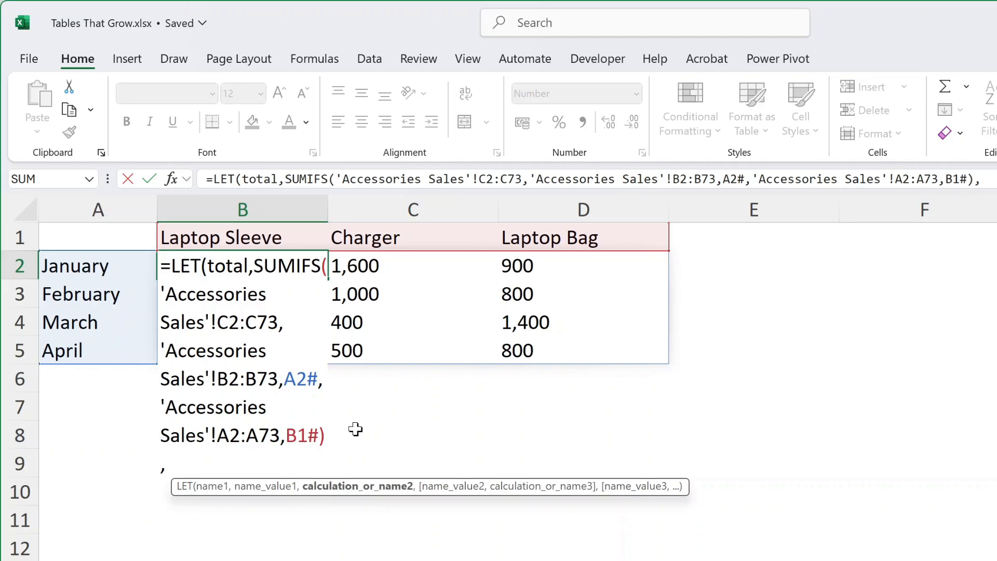
text(if)
key(Tab)
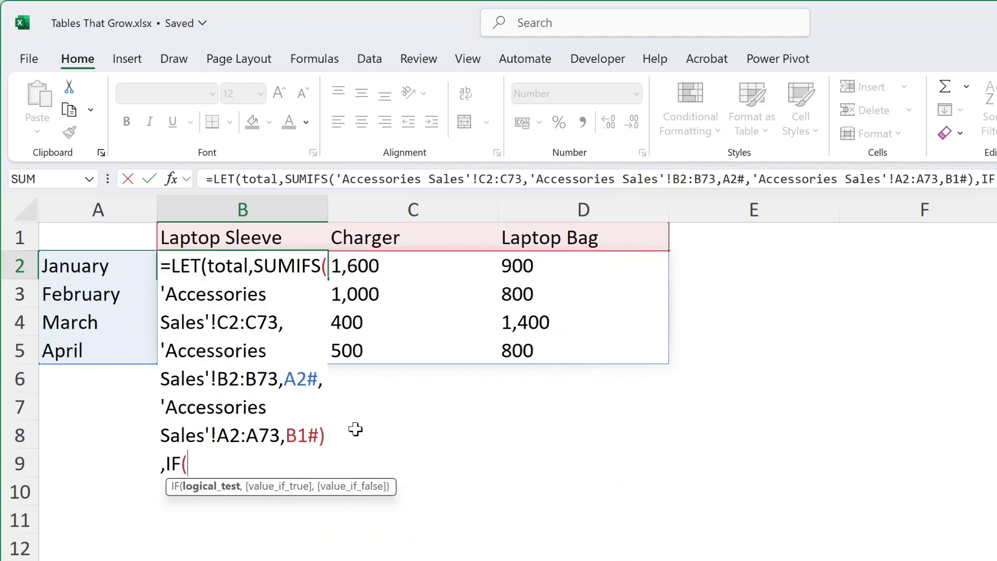
text(total)
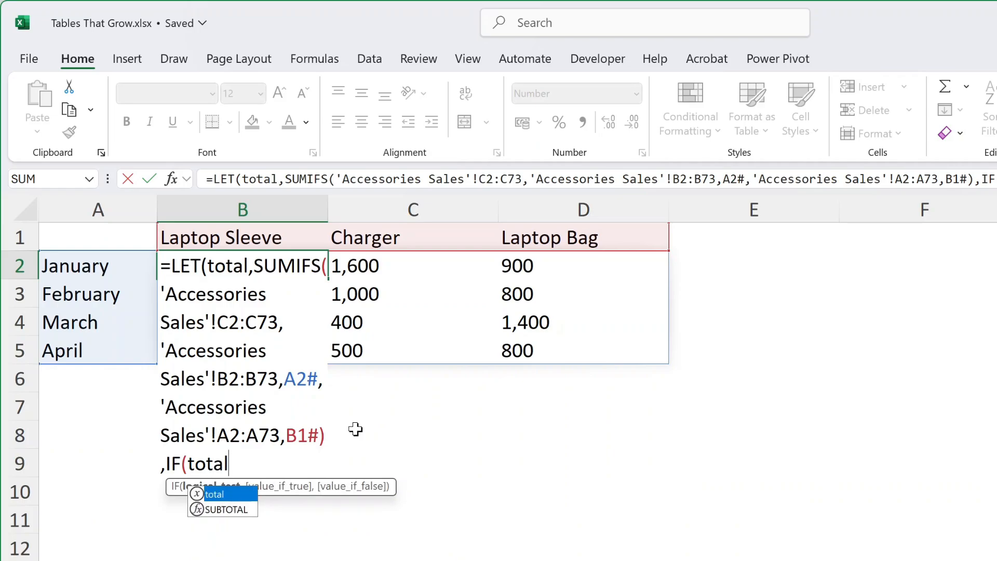
key(Tab)
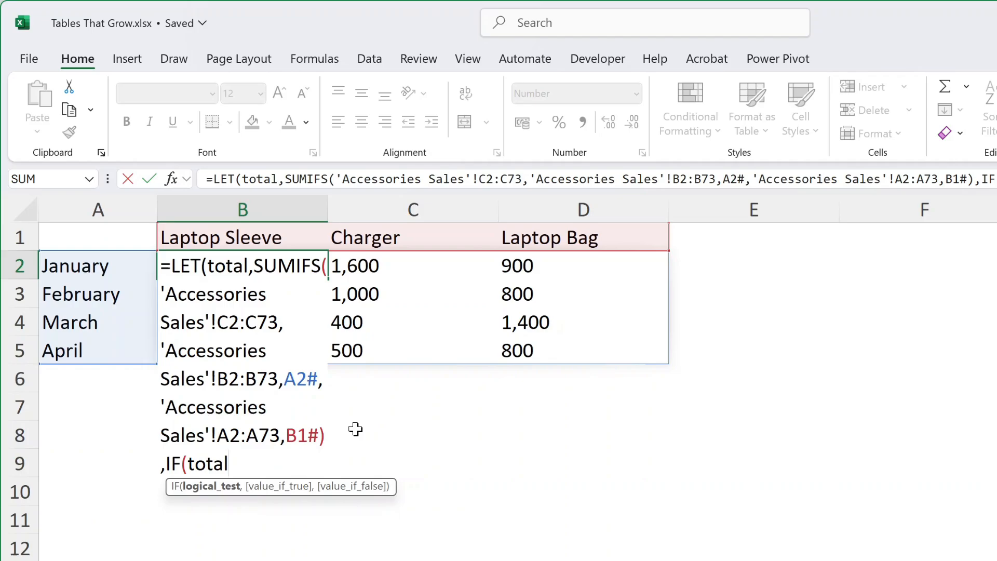
text(>=1000)
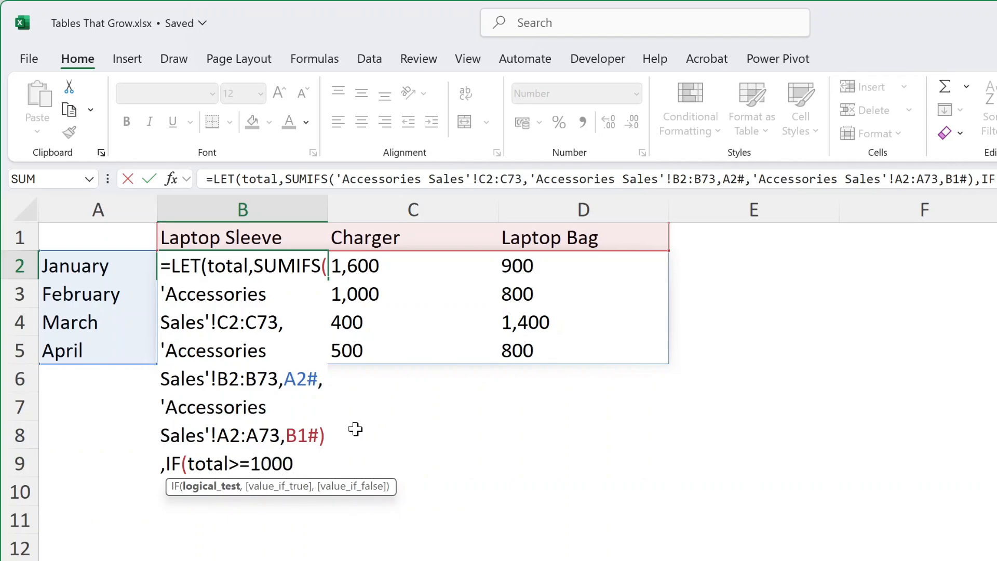
Step: Complete the IF function to return total when true and "-" otherwise, and enter the finished LET formula
text(,tot)
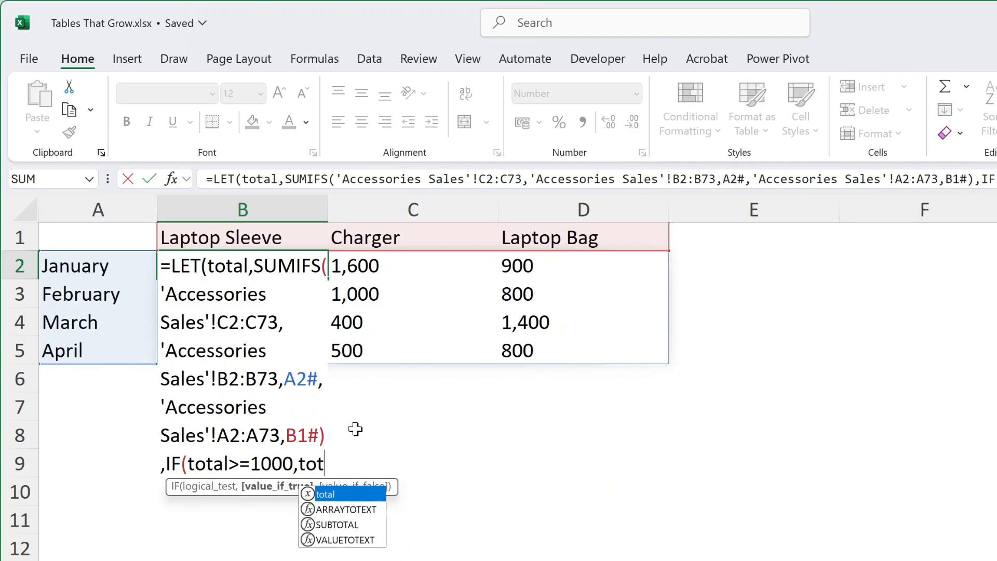
text(al,)
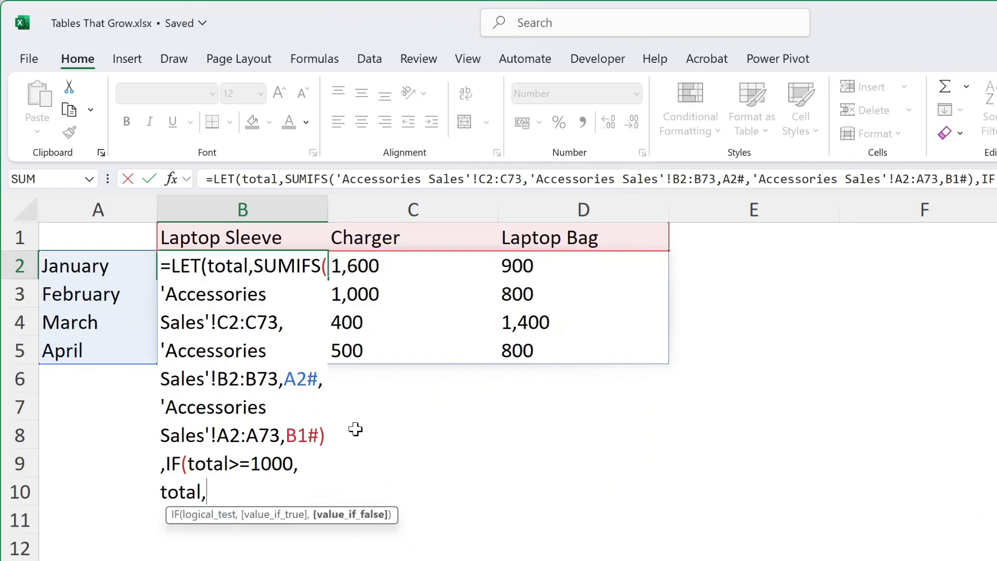
text("-")))
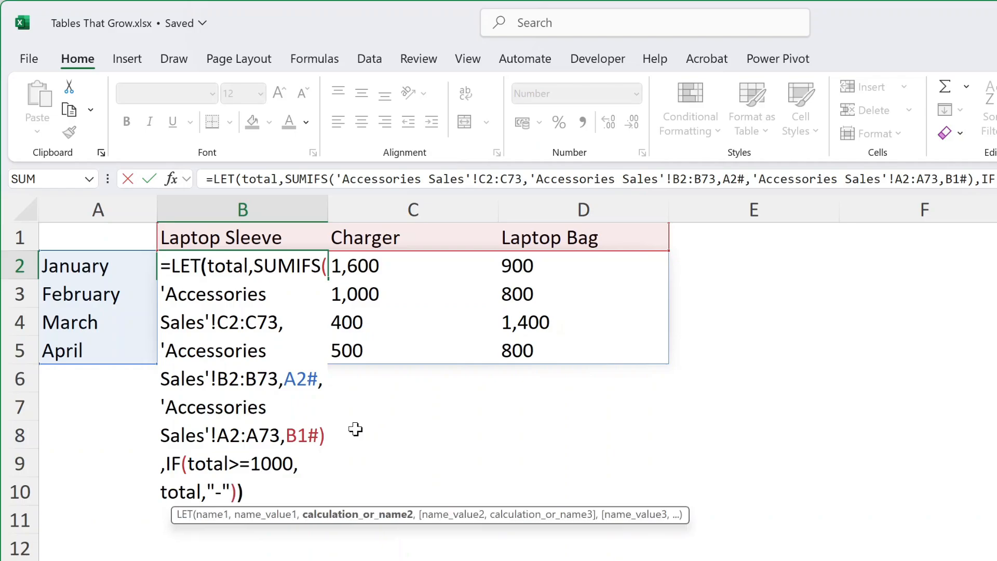
key(Return)
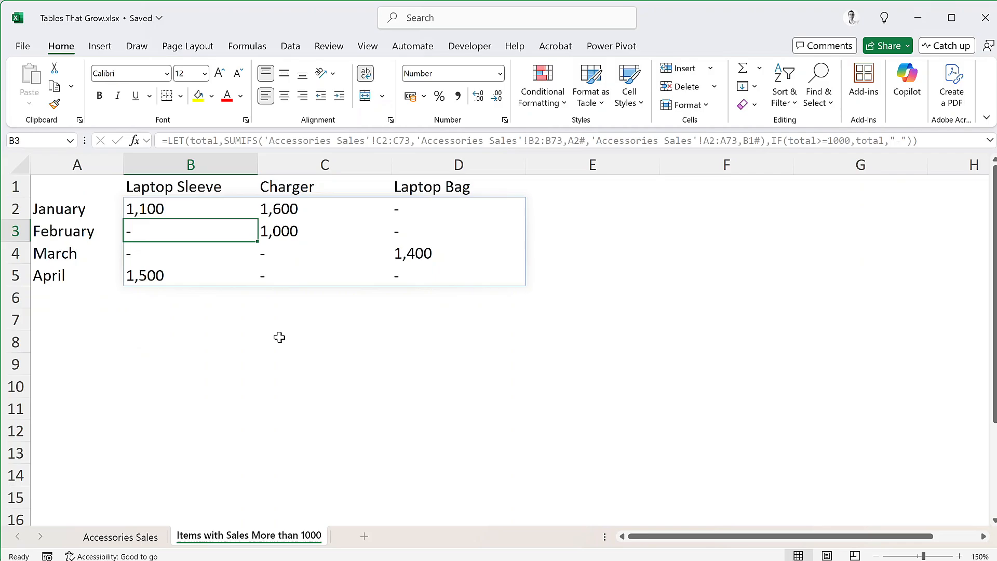
Step: Set the May sales of External Keyboard on the Accessories Sales sheet to 1100 and check the Items with Sales More than 1000 sheet
click(141, 536)
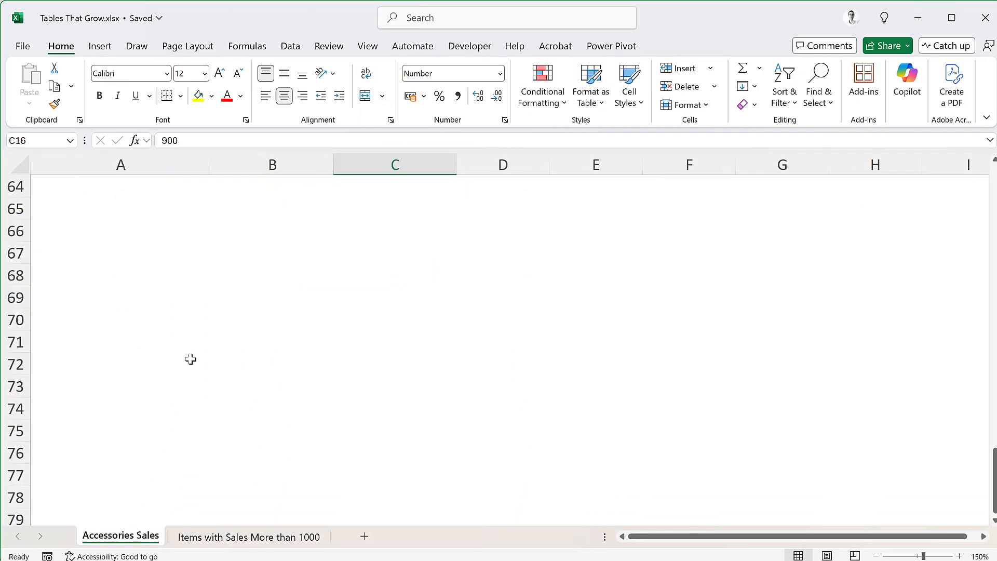
scroll(191, 353, up, 20)
scroll(190, 348, down, 2)
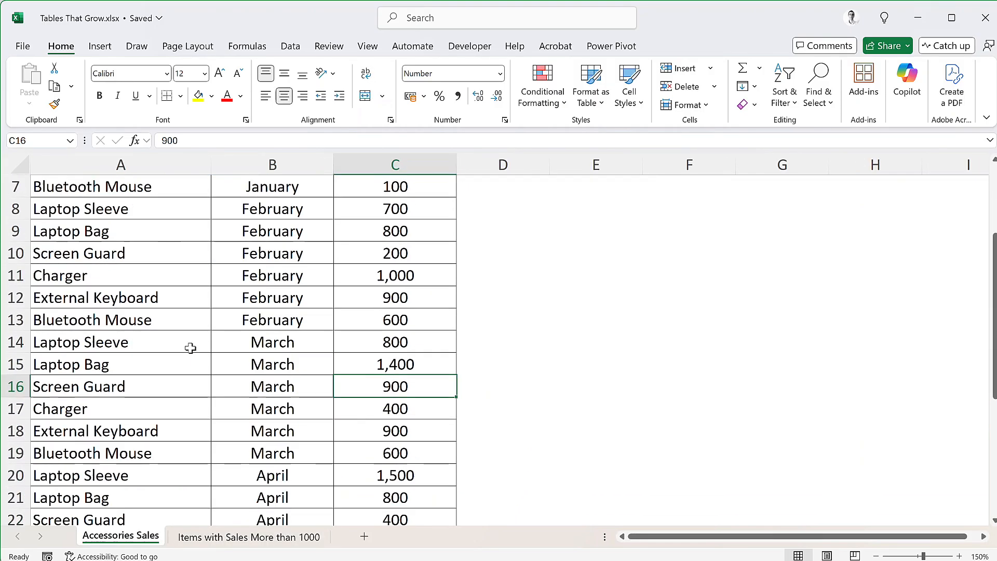
scroll(190, 348, down, 5)
click(408, 370)
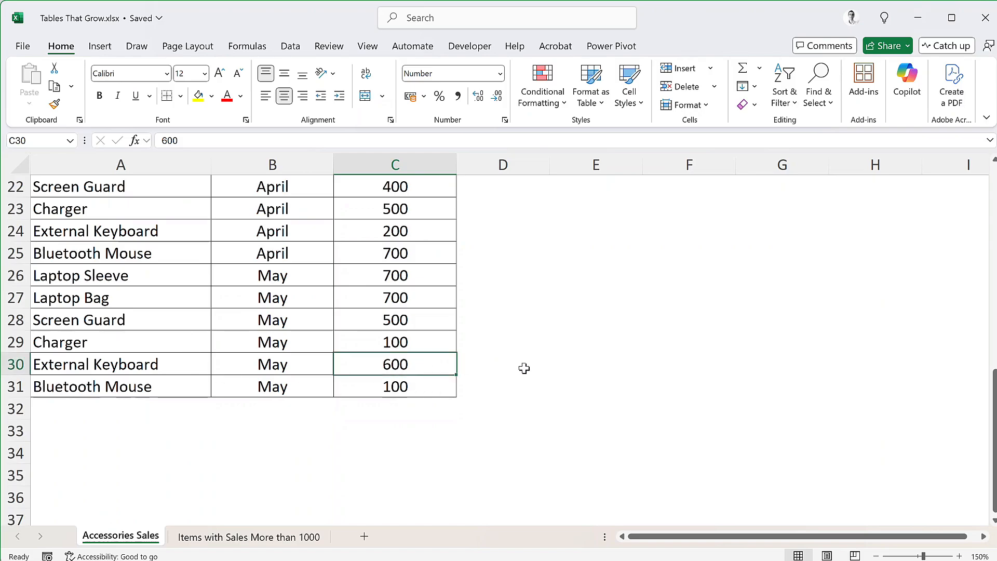
text(1,10)
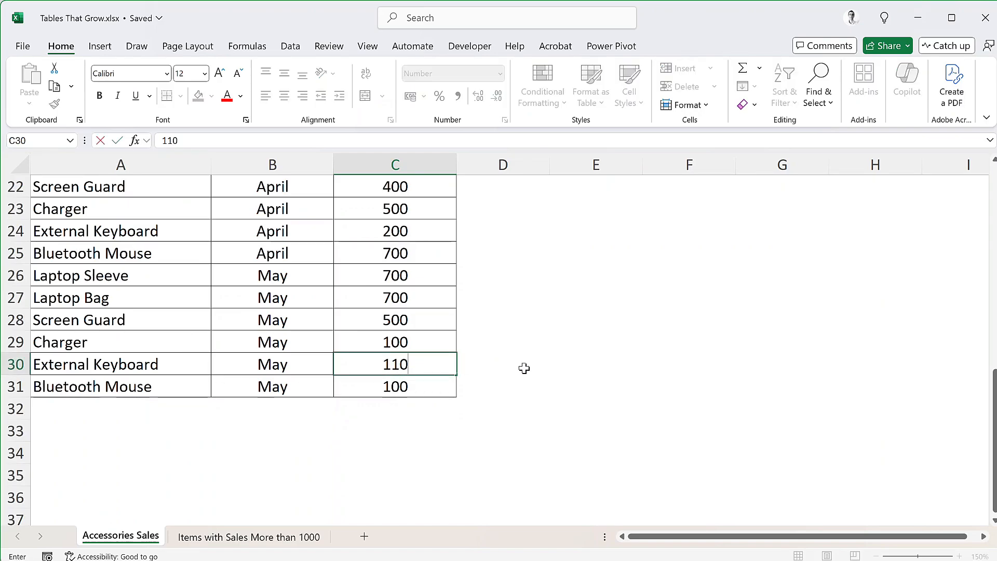
text(0)
key(Return)
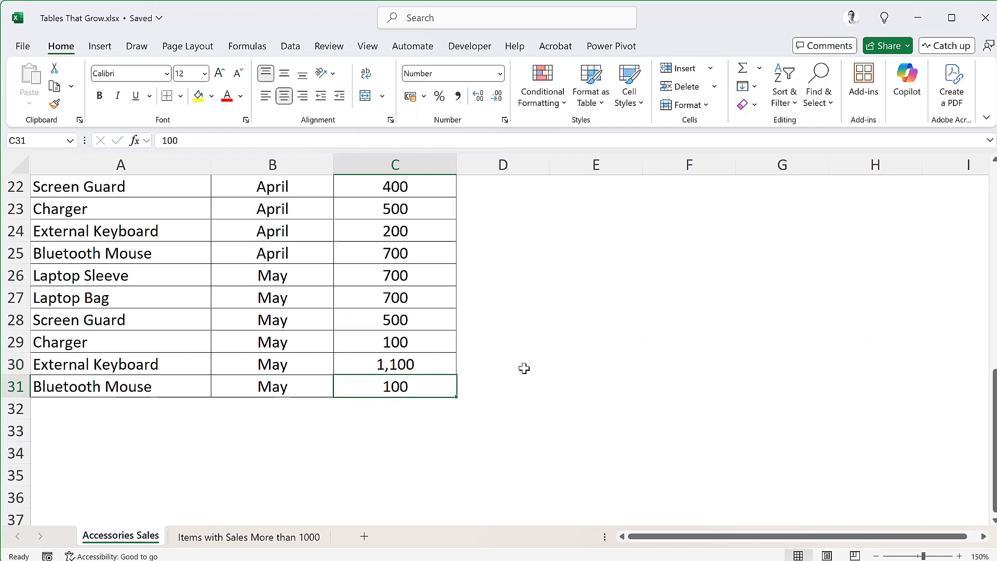
click(282, 538)
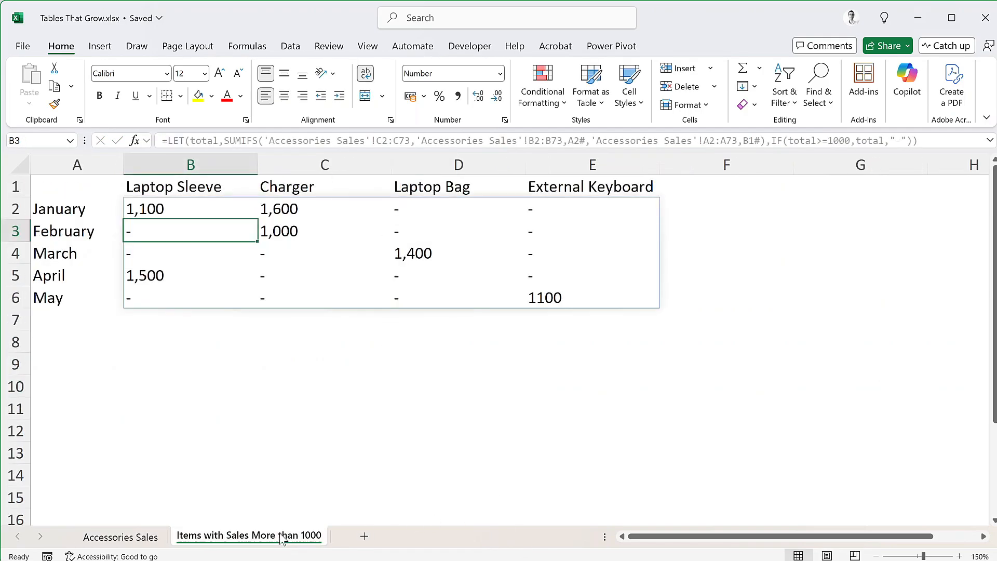